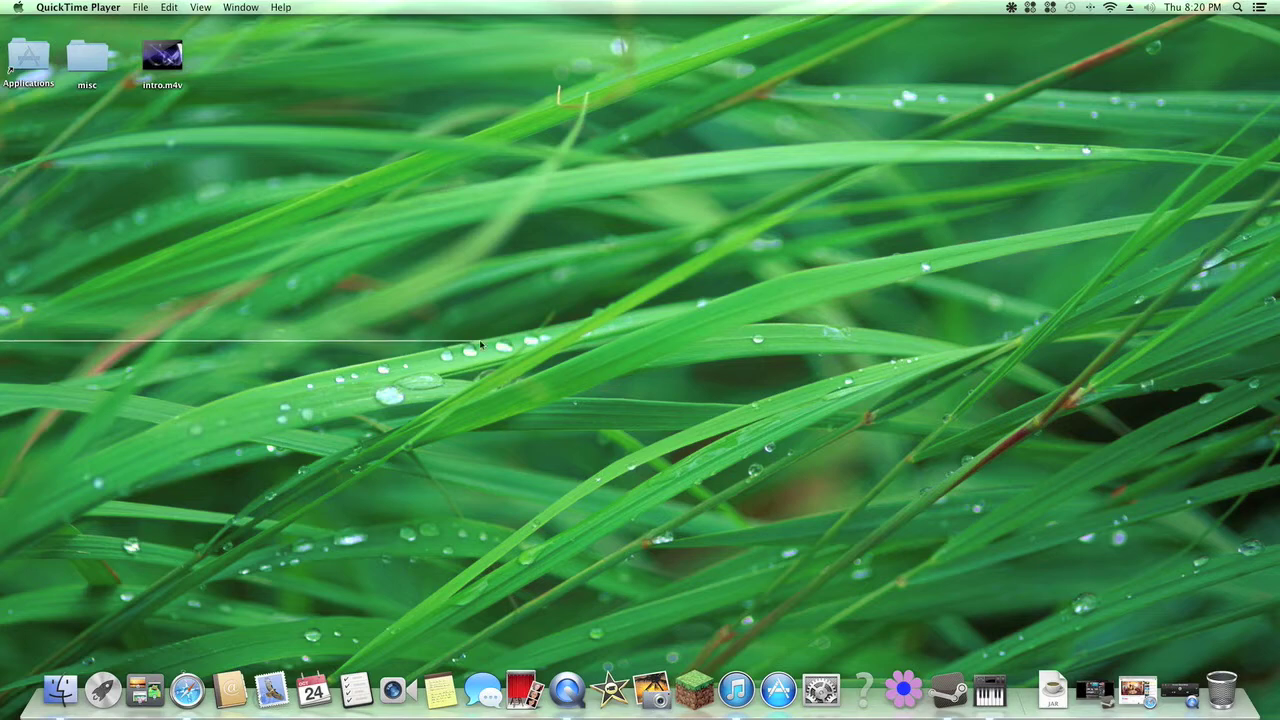
- Quit QuickTime Player, switch to the minimized Safari window and close its YouTube tab
key("super+q")
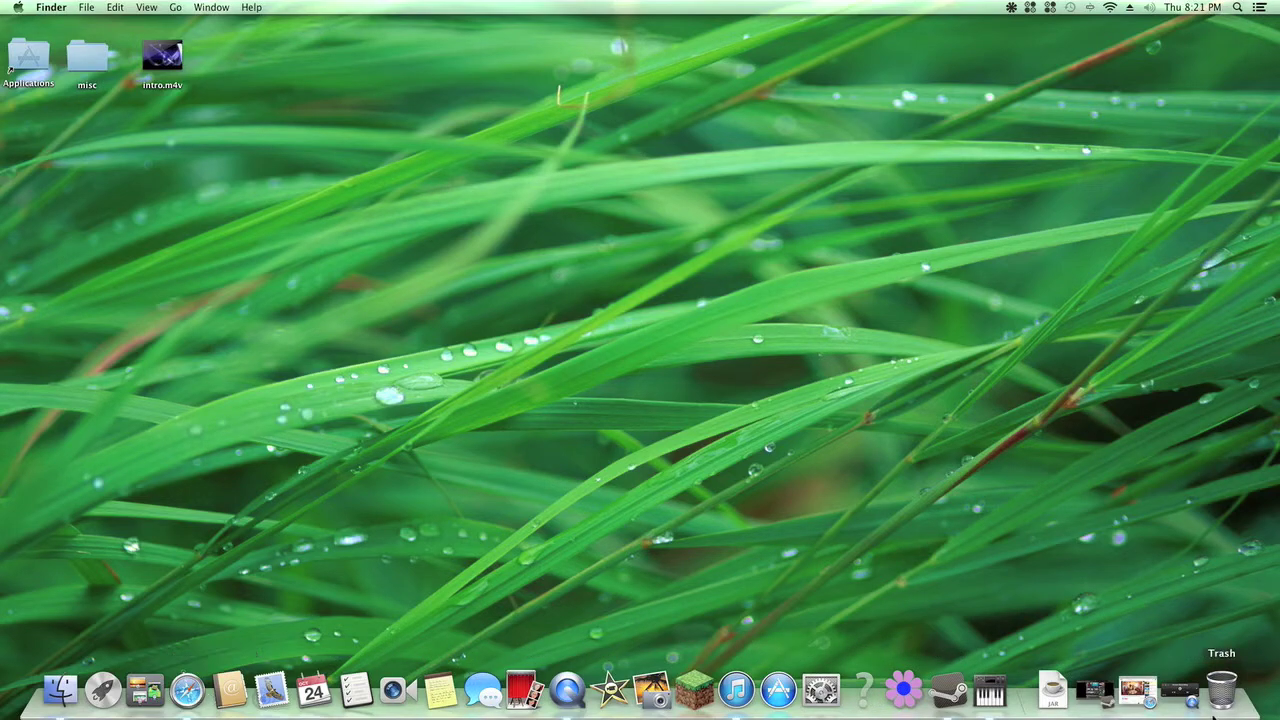
left_click(1137, 690)
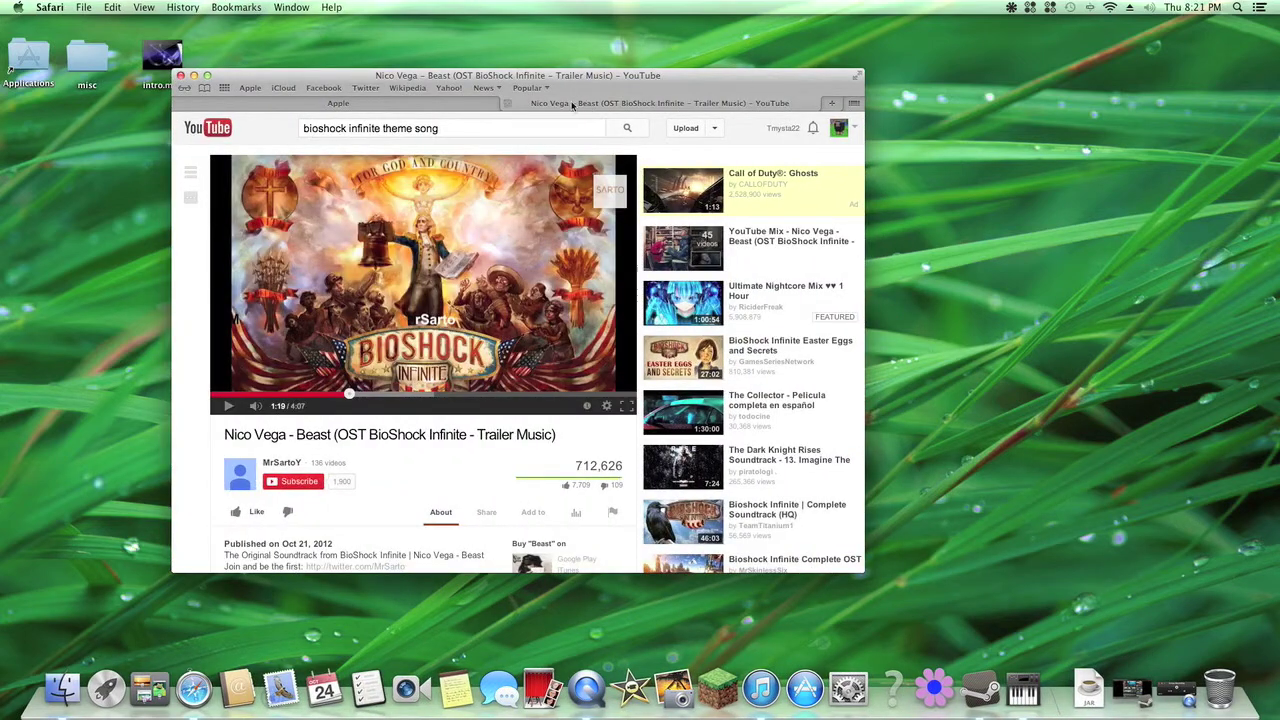
left_click(508, 103)
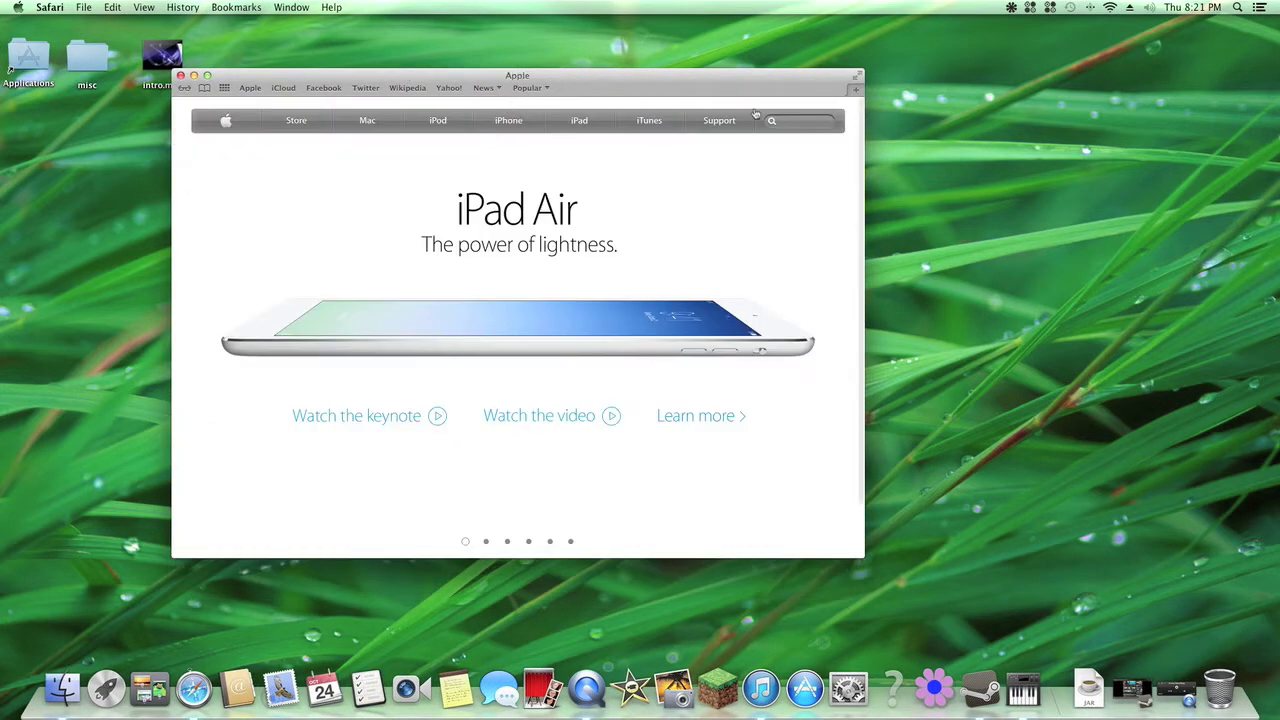
- Open Google in a new browser tab and search for soundflower
left_click(858, 92)
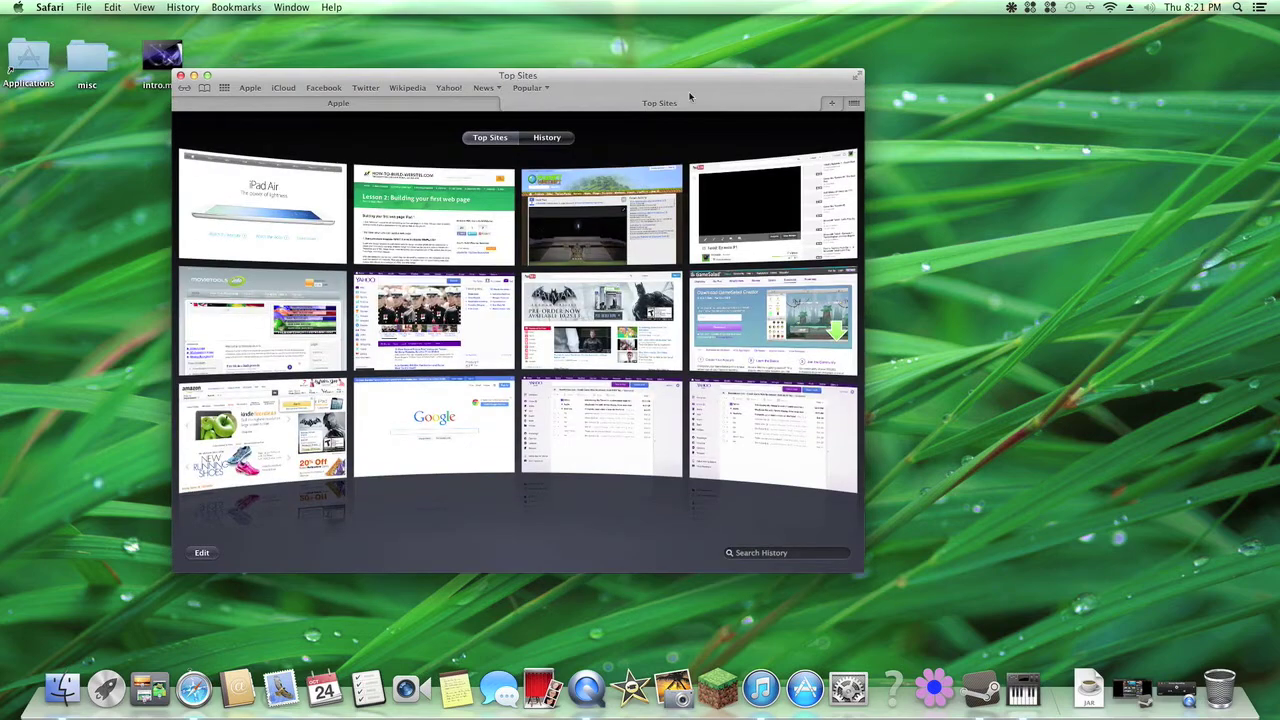
left_click(442, 434)
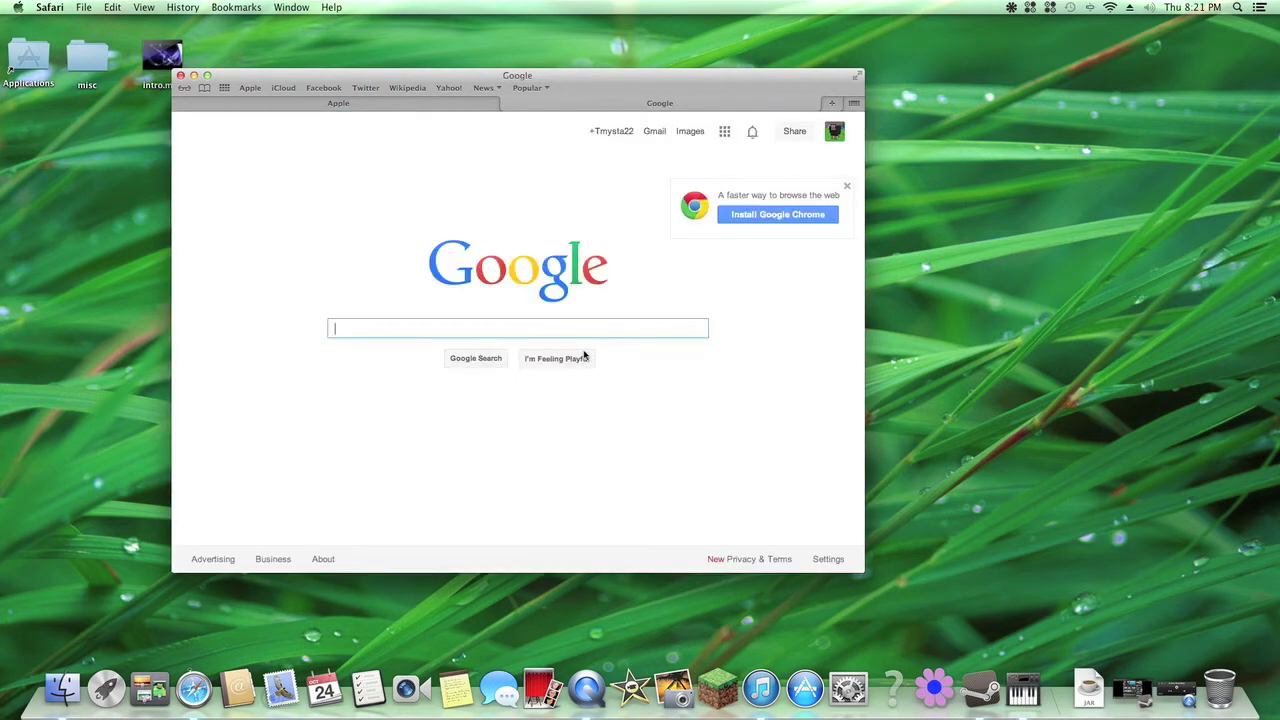
type("sou")
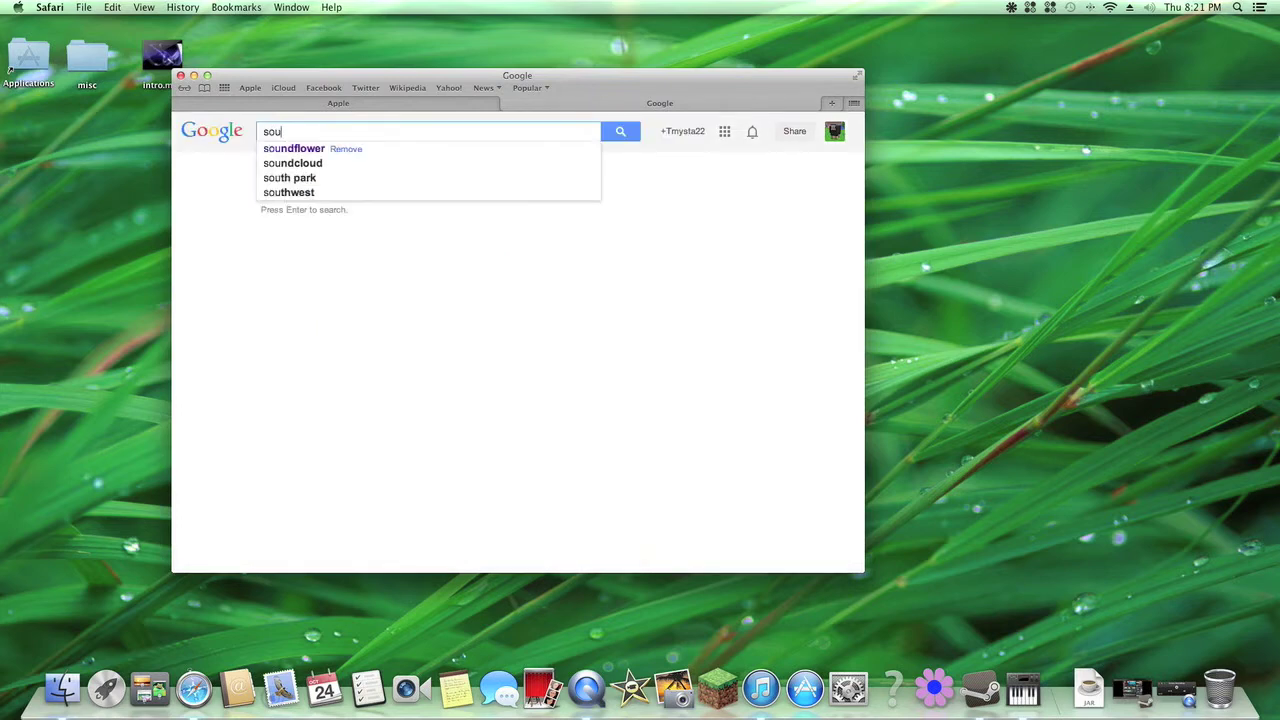
type("nd")
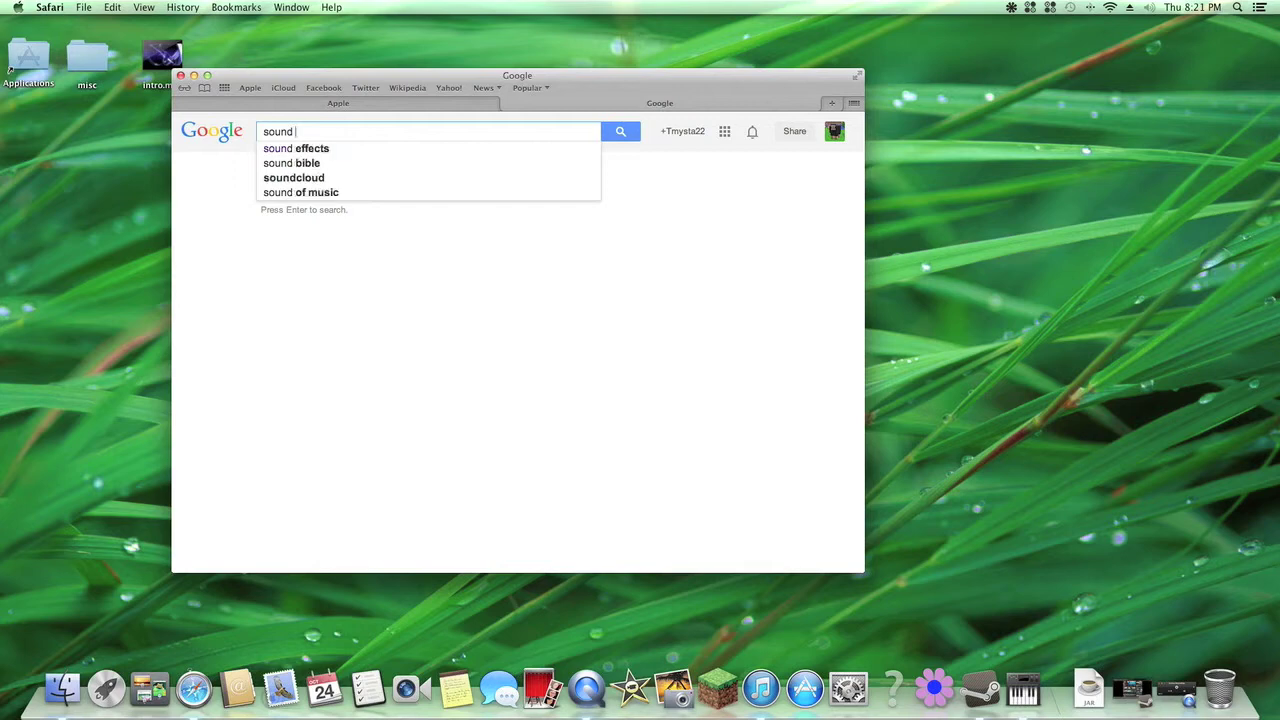
key("BackSpace")
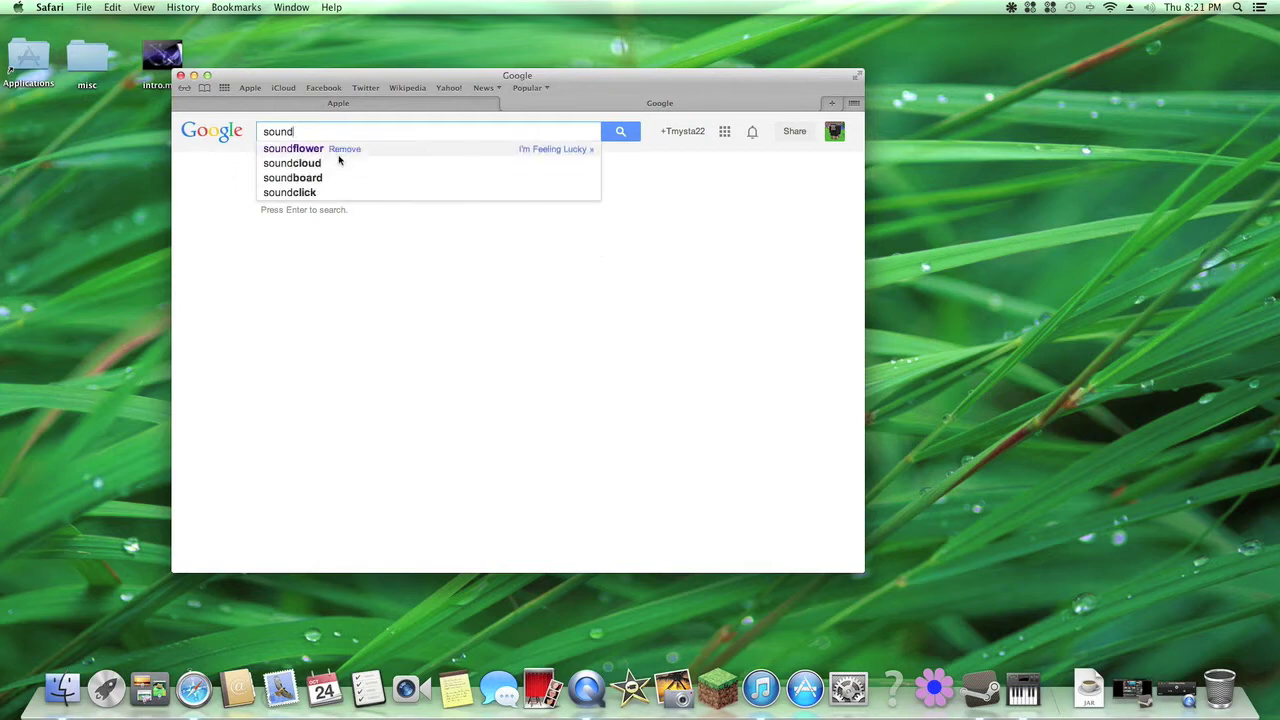
left_click(296, 150)
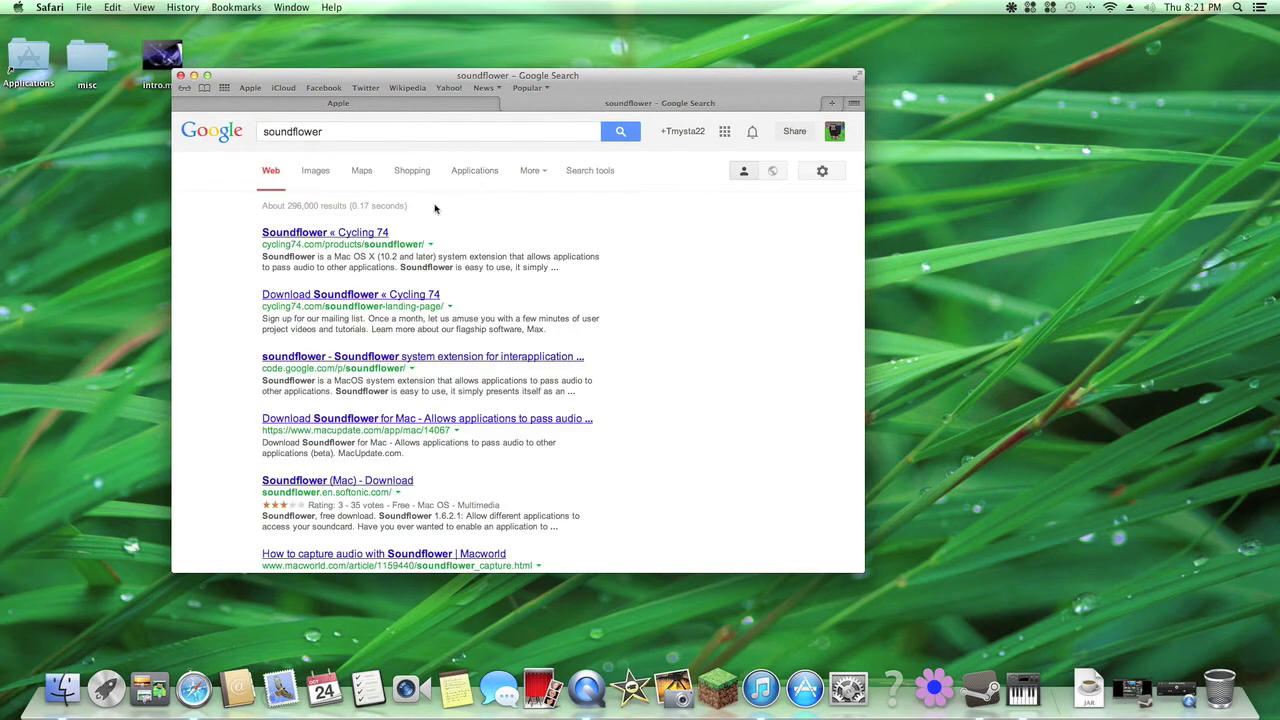
- Open the Cycling 74 Soundflower page, go to its free download list and dismiss the mouse battery alert
left_click(360, 236)
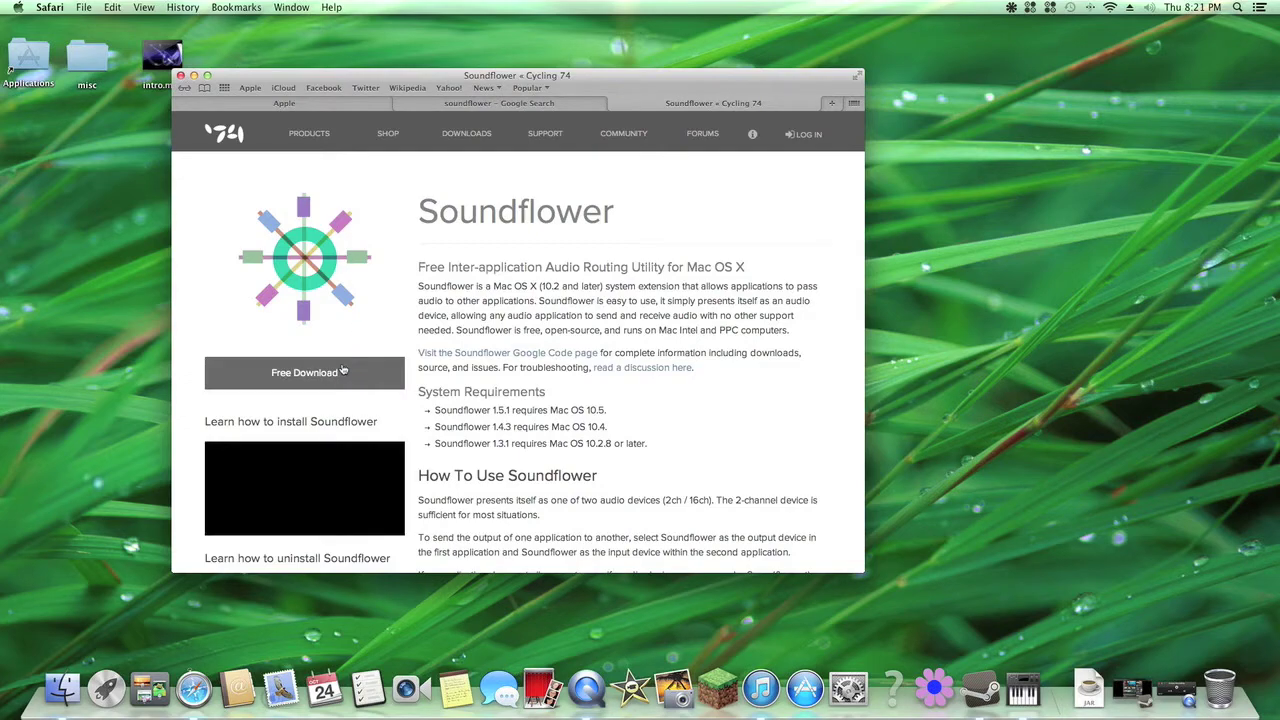
scroll(545, 348, "down", 3)
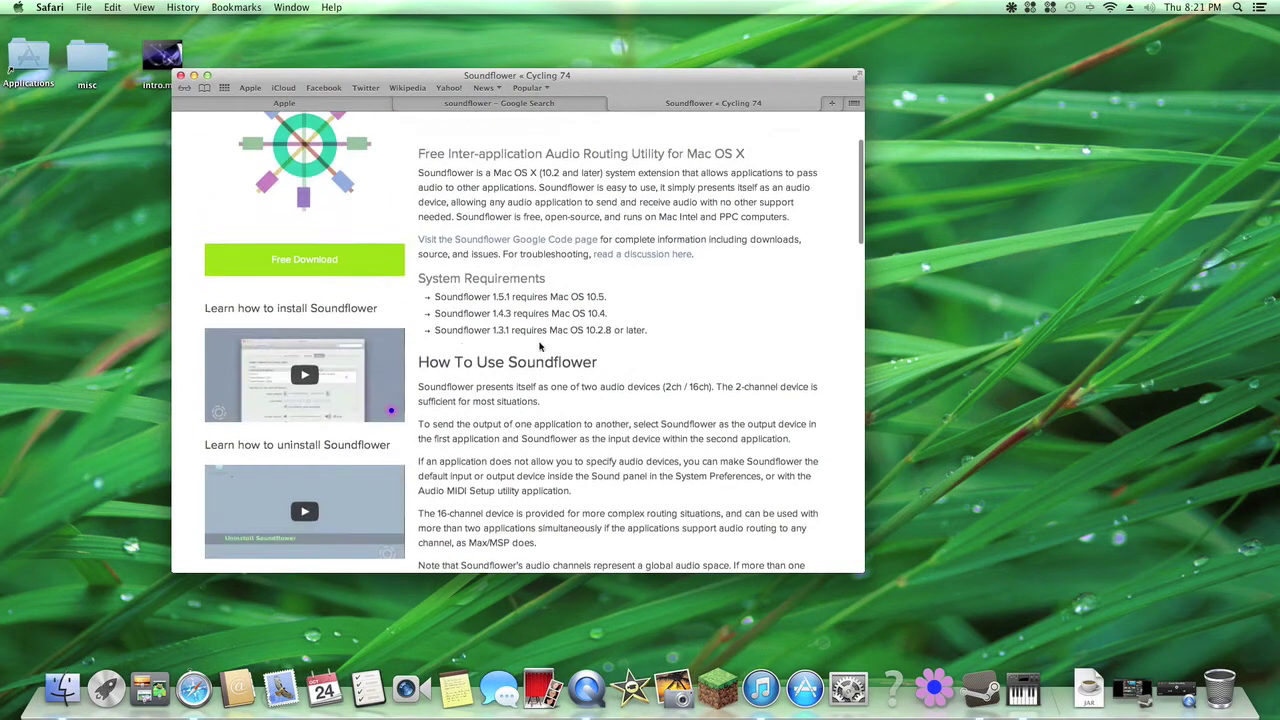
left_click(286, 266)
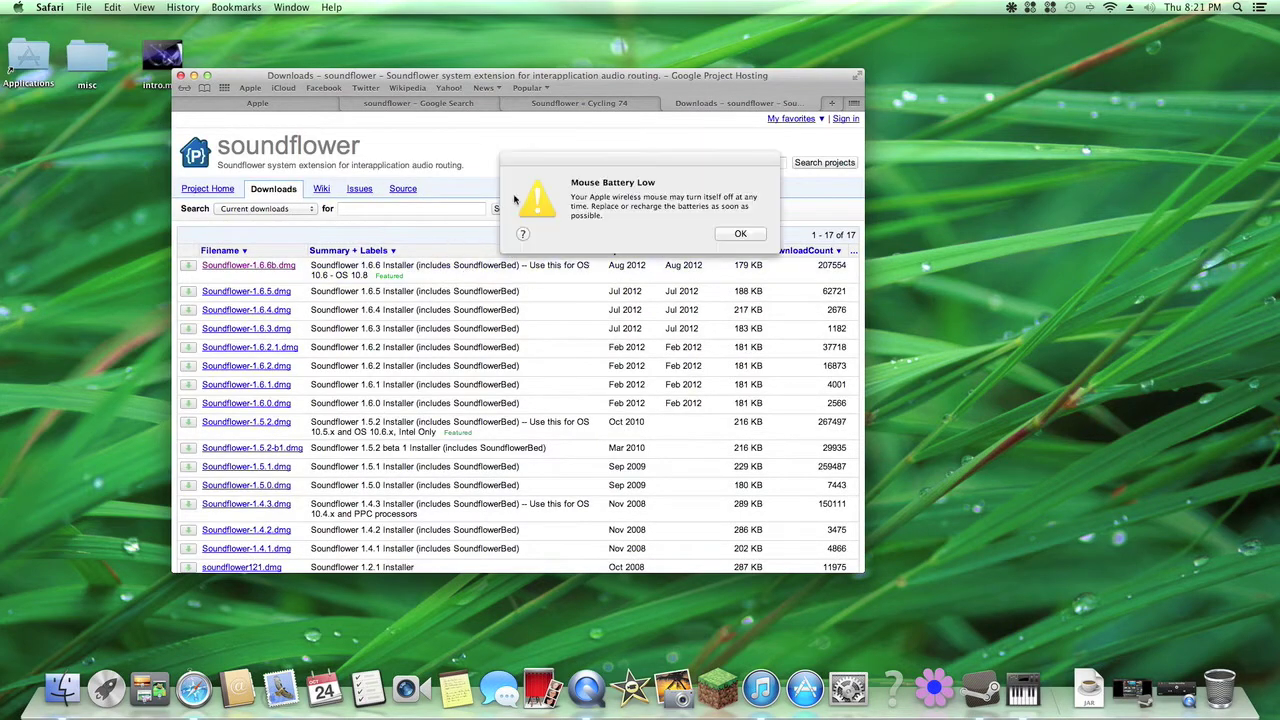
left_click(740, 233)
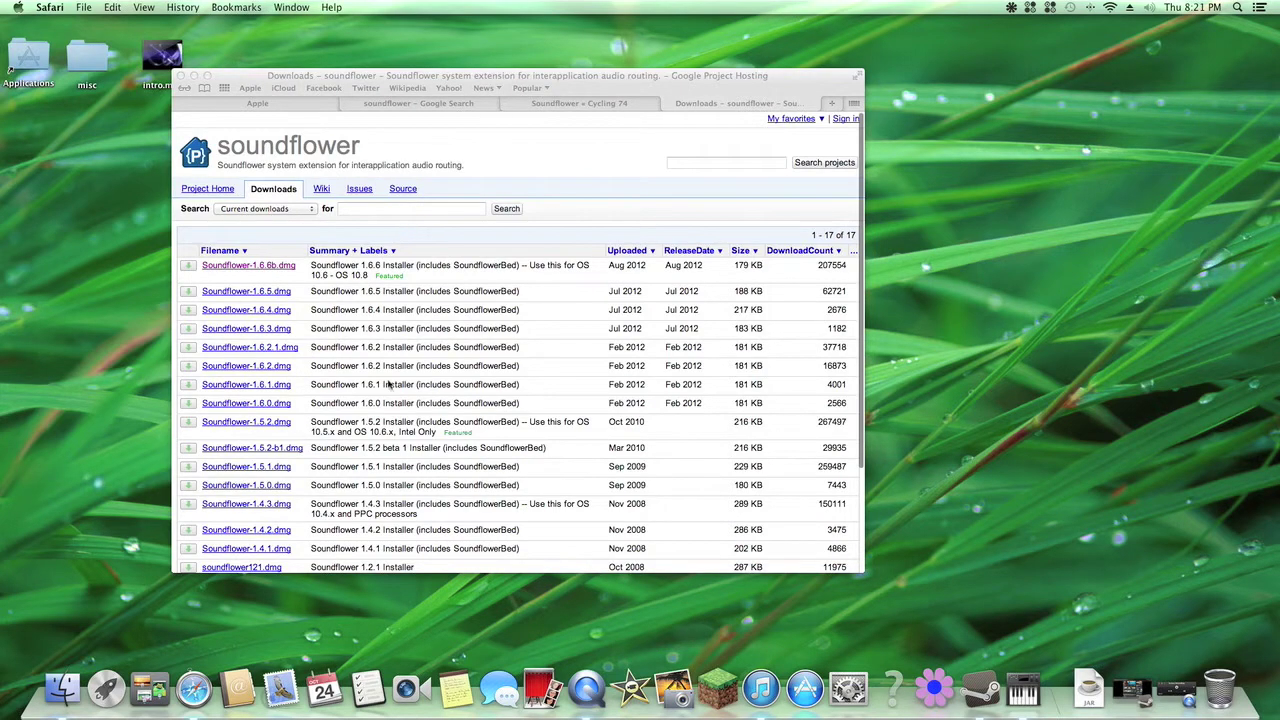
- Look through the available Soundflower installer versions and close the browser window
scroll(373, 294, "down", 5)
scroll(380, 330, "up", 3)
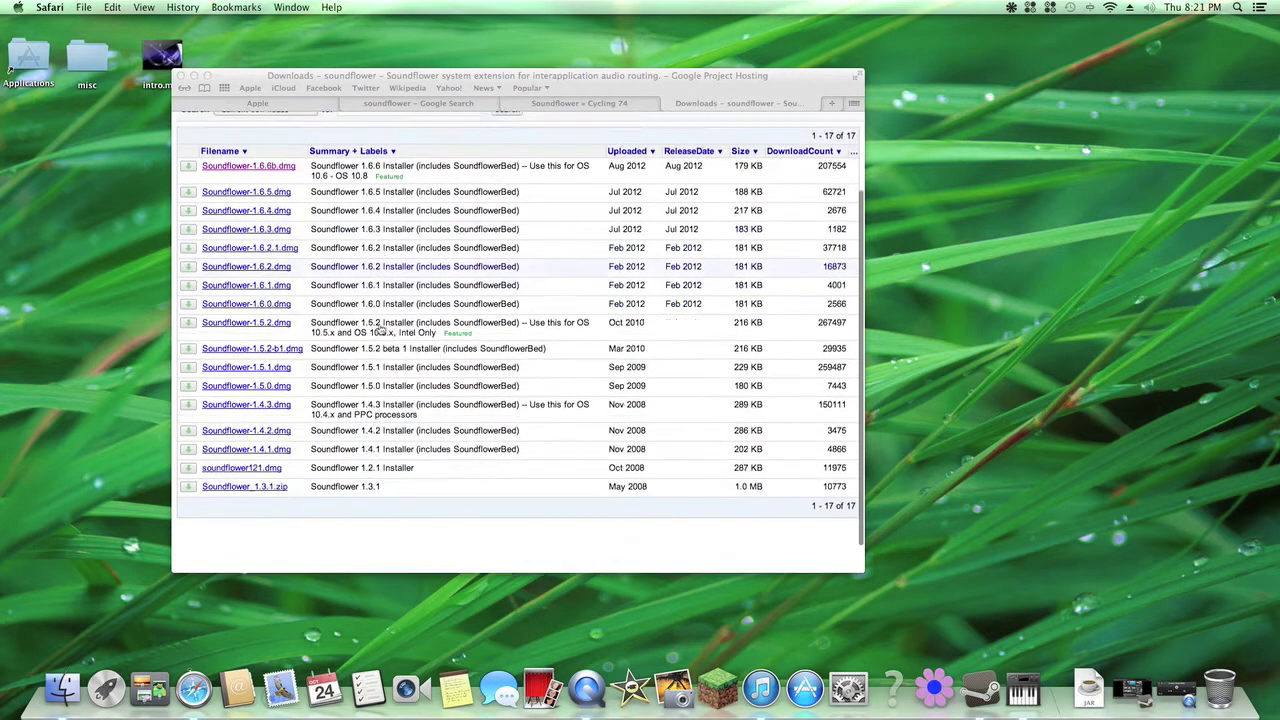
scroll(380, 330, "down", 2)
scroll(380, 333, "down", 1)
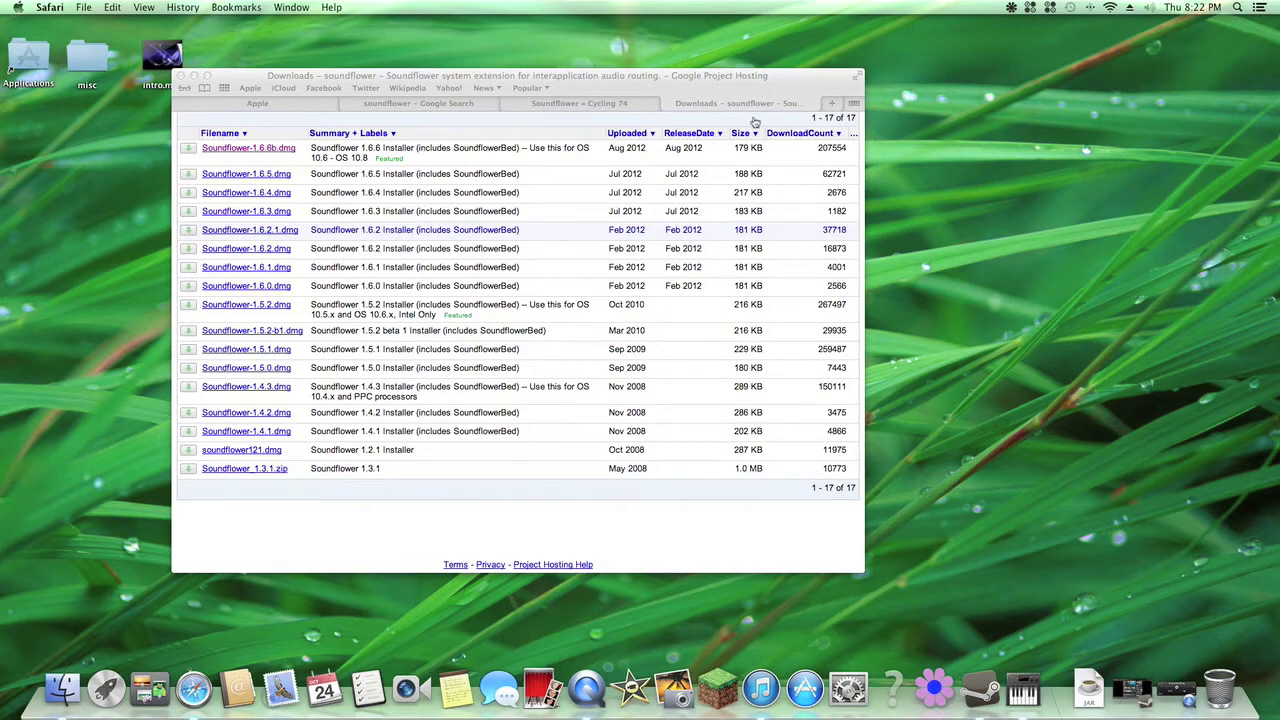
left_click(179, 76)
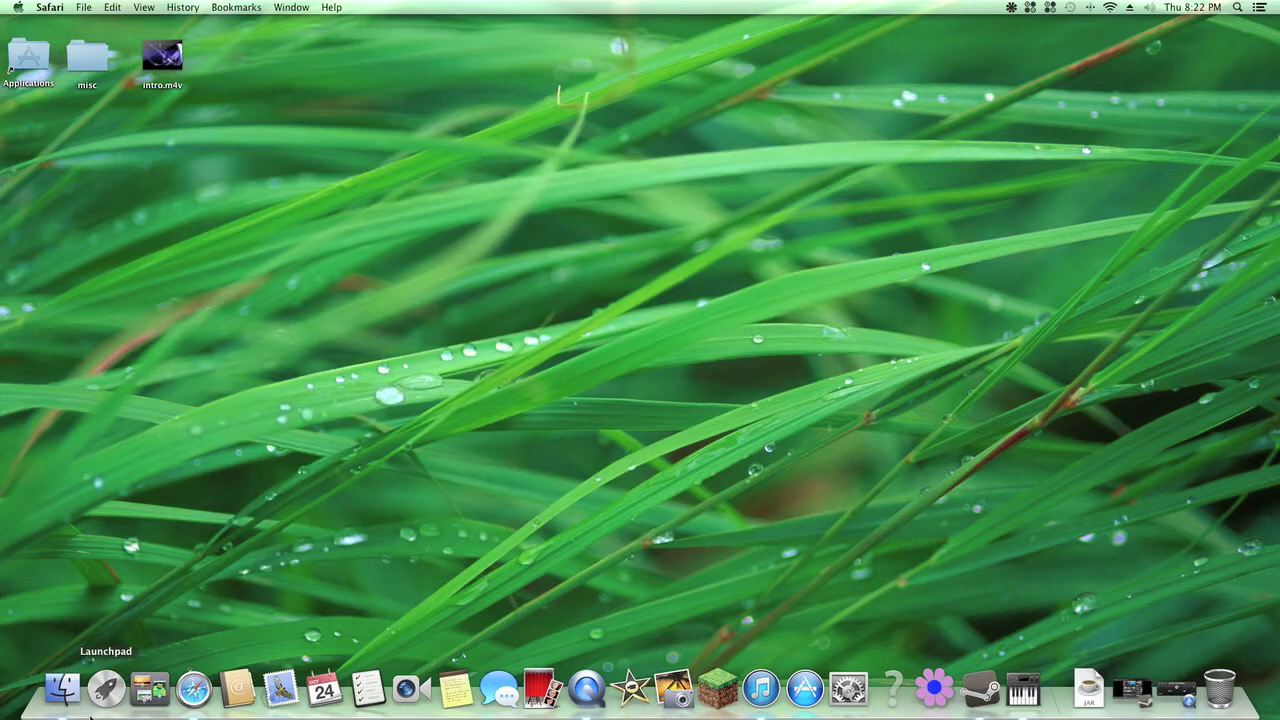
- Open the Soundflower-1.6.6b.dmg disk image from the Downloads folder
left_click(47, 704)
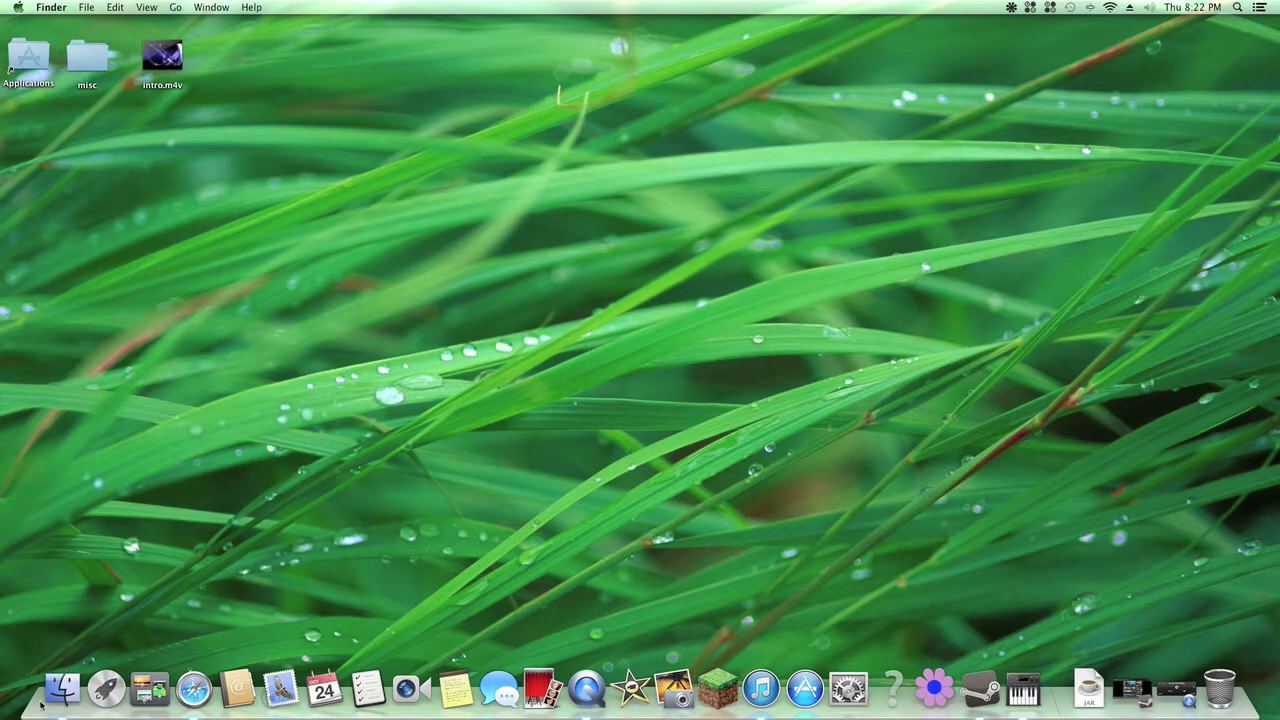
left_click(62, 688)
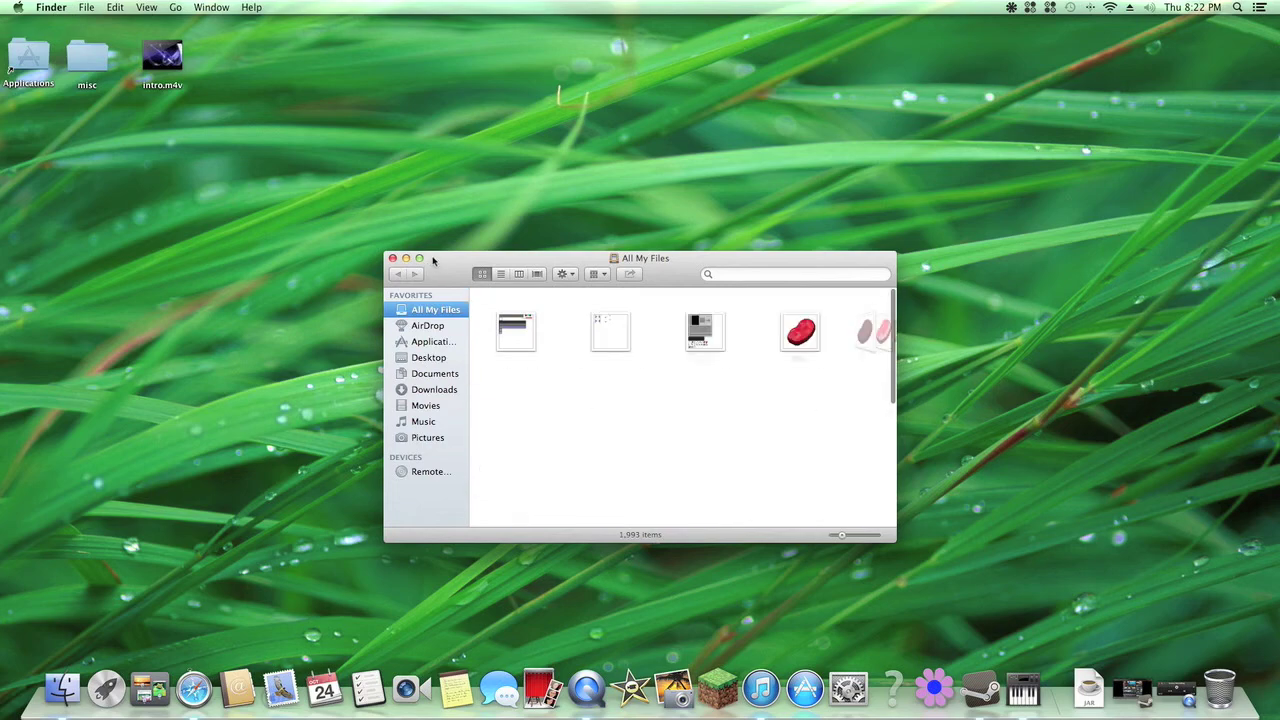
left_click(410, 390)
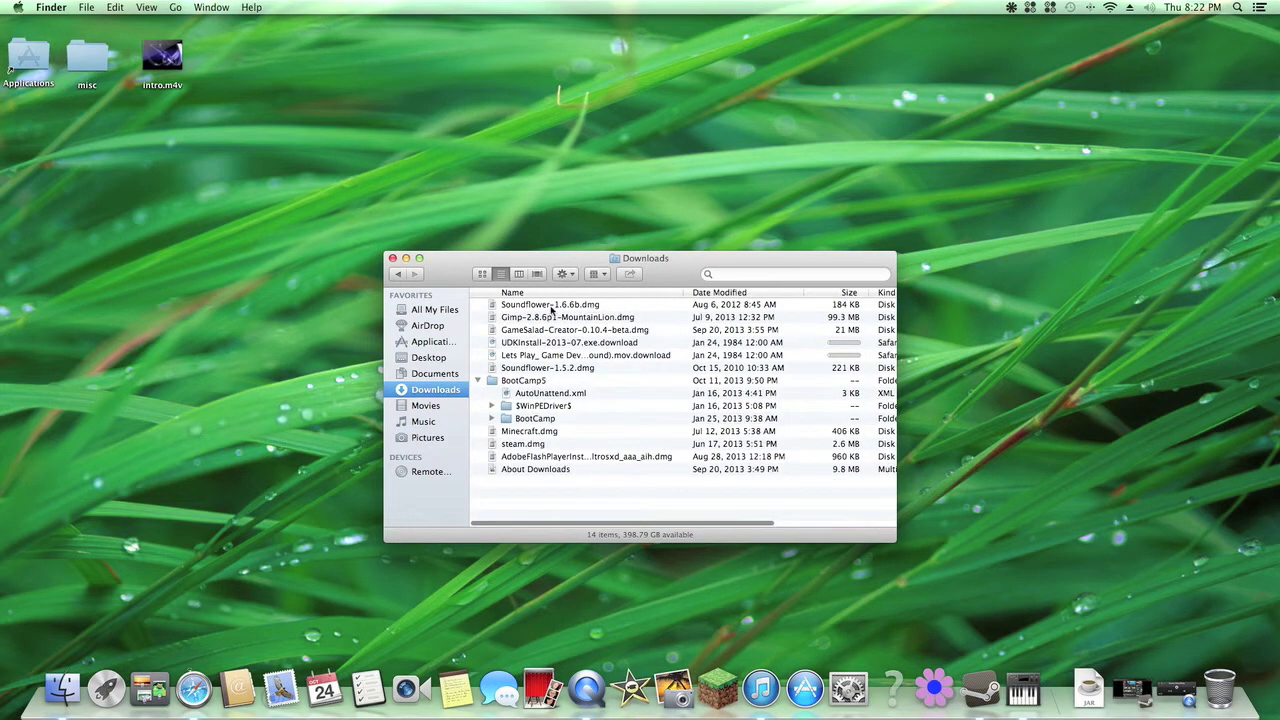
left_click(537, 309)
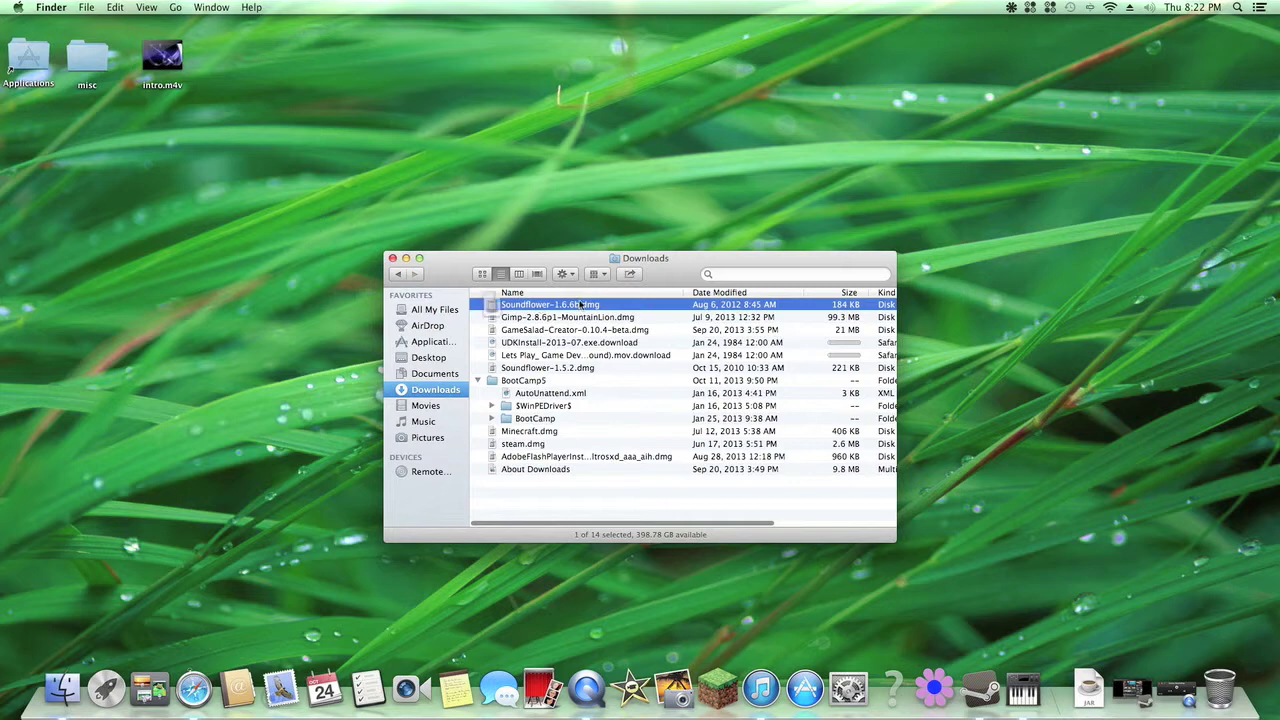
double_click(616, 308)
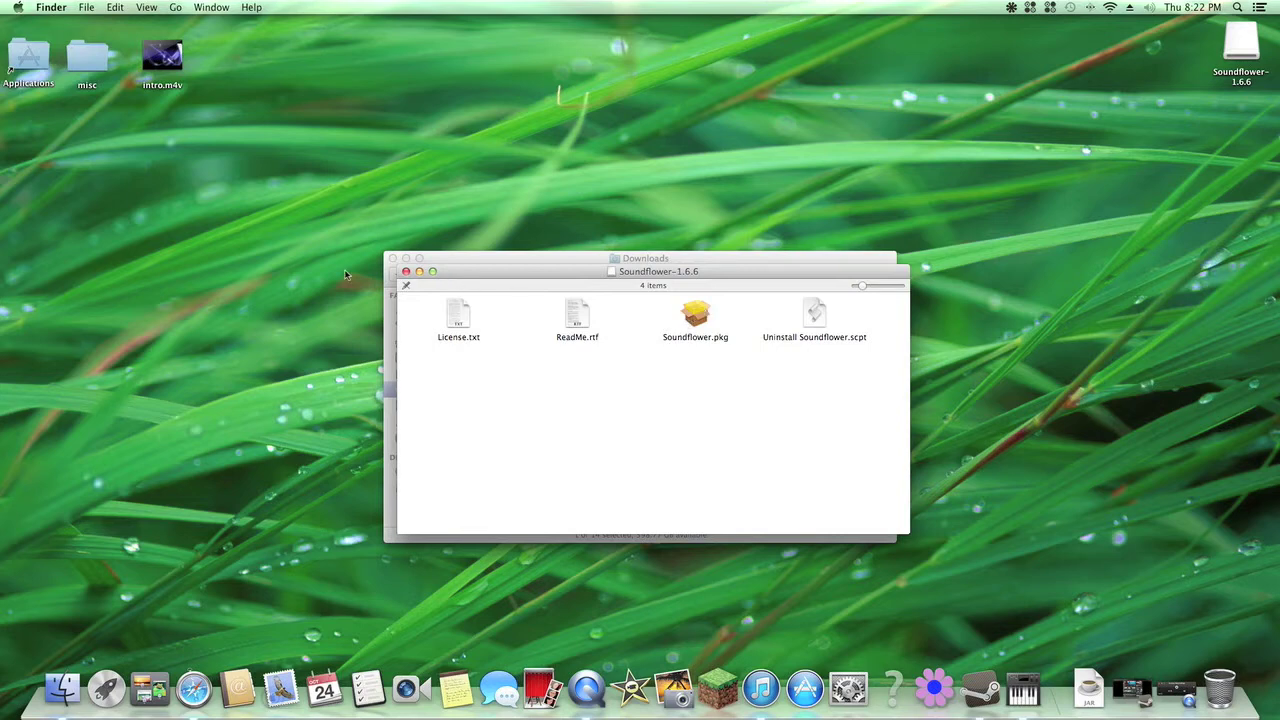
left_click(705, 314)
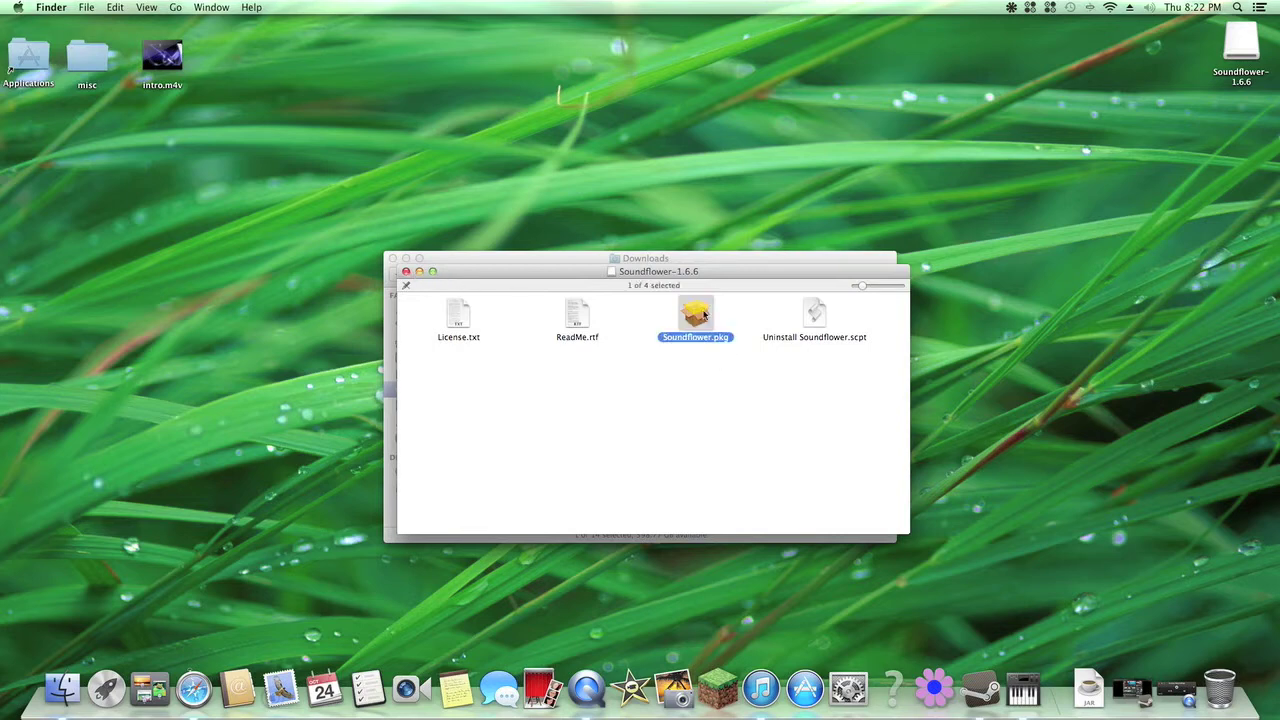
key("super+o")
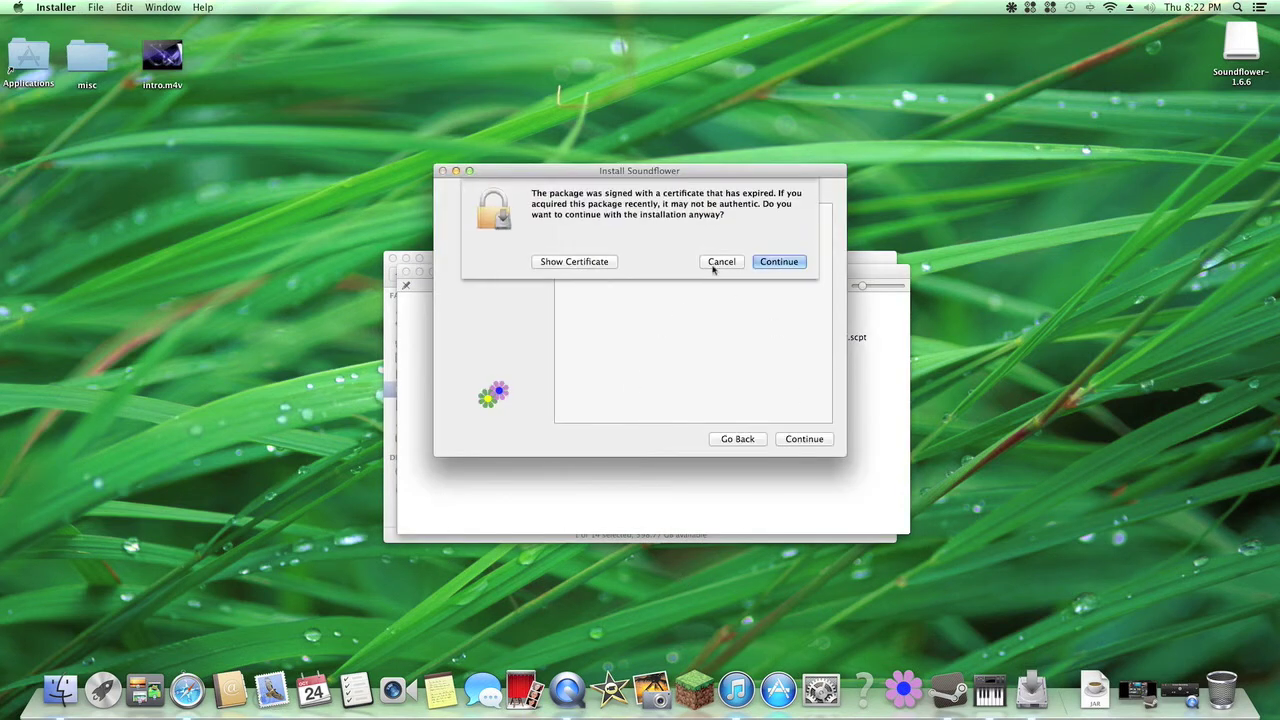
left_click(734, 269)
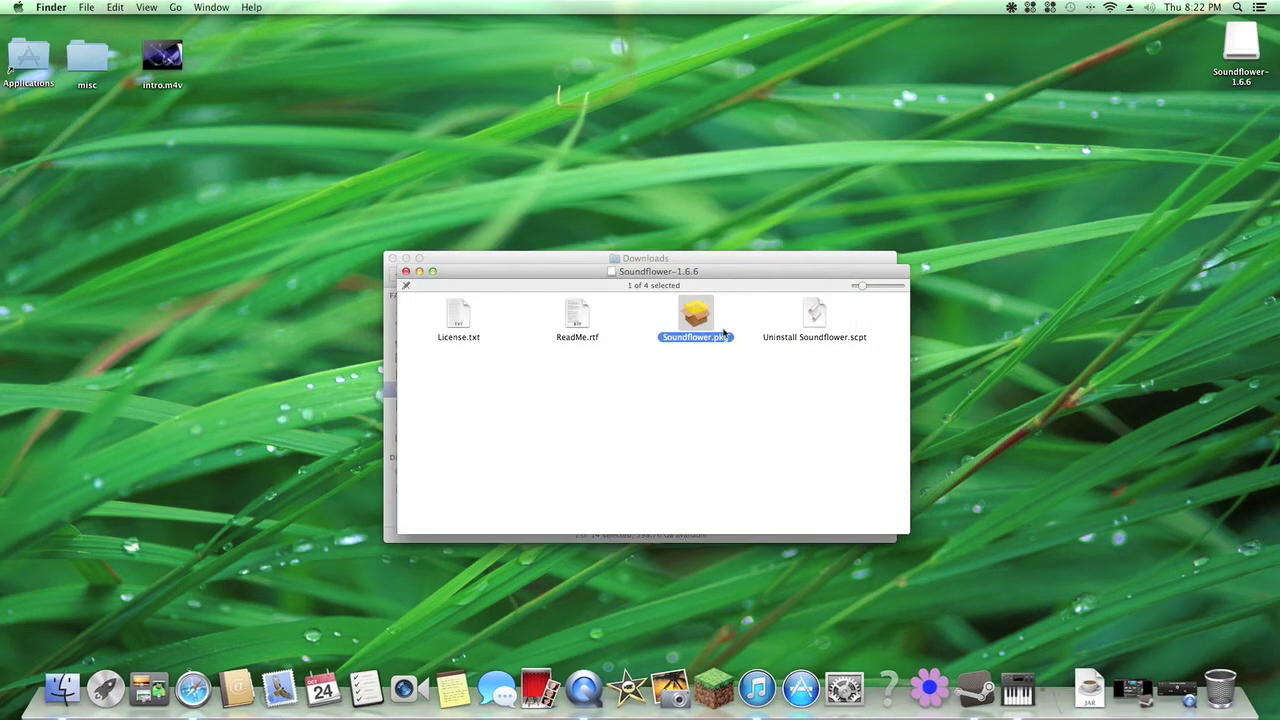
- View the introduction of the Soundflower.pkg installer, accepting its expired certificate, and close the installer
double_click(698, 322)
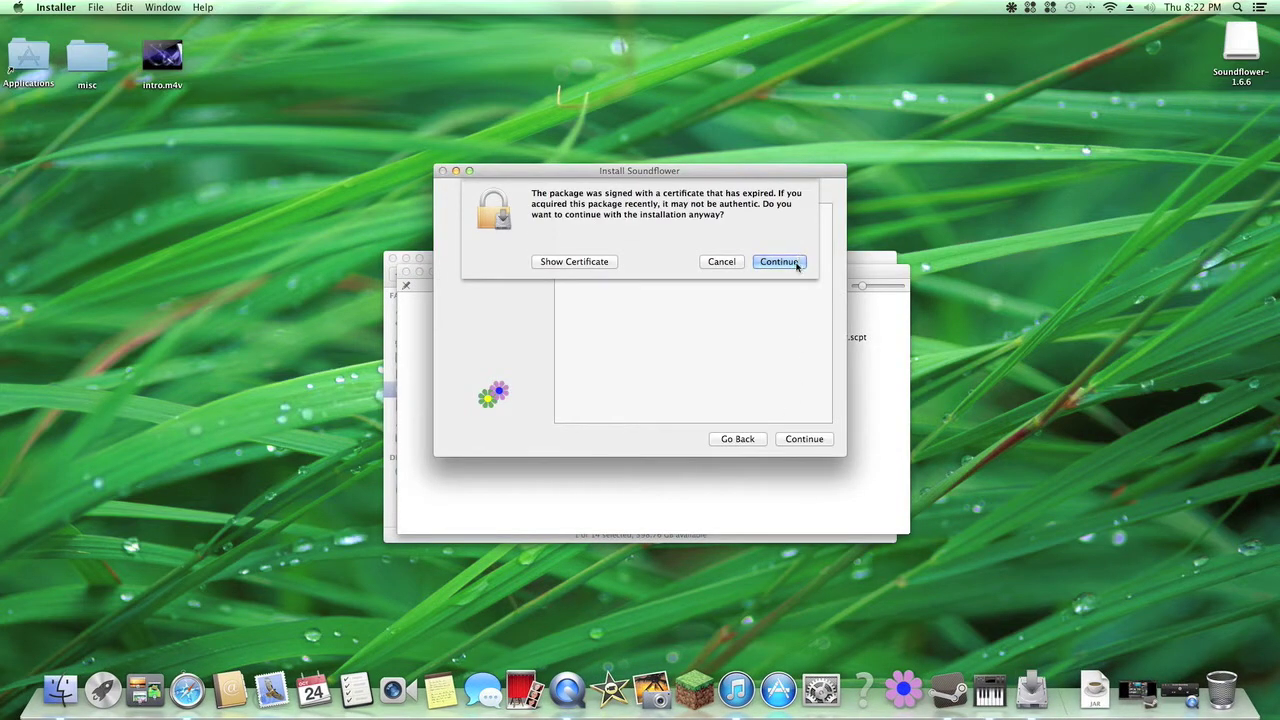
left_click(798, 261)
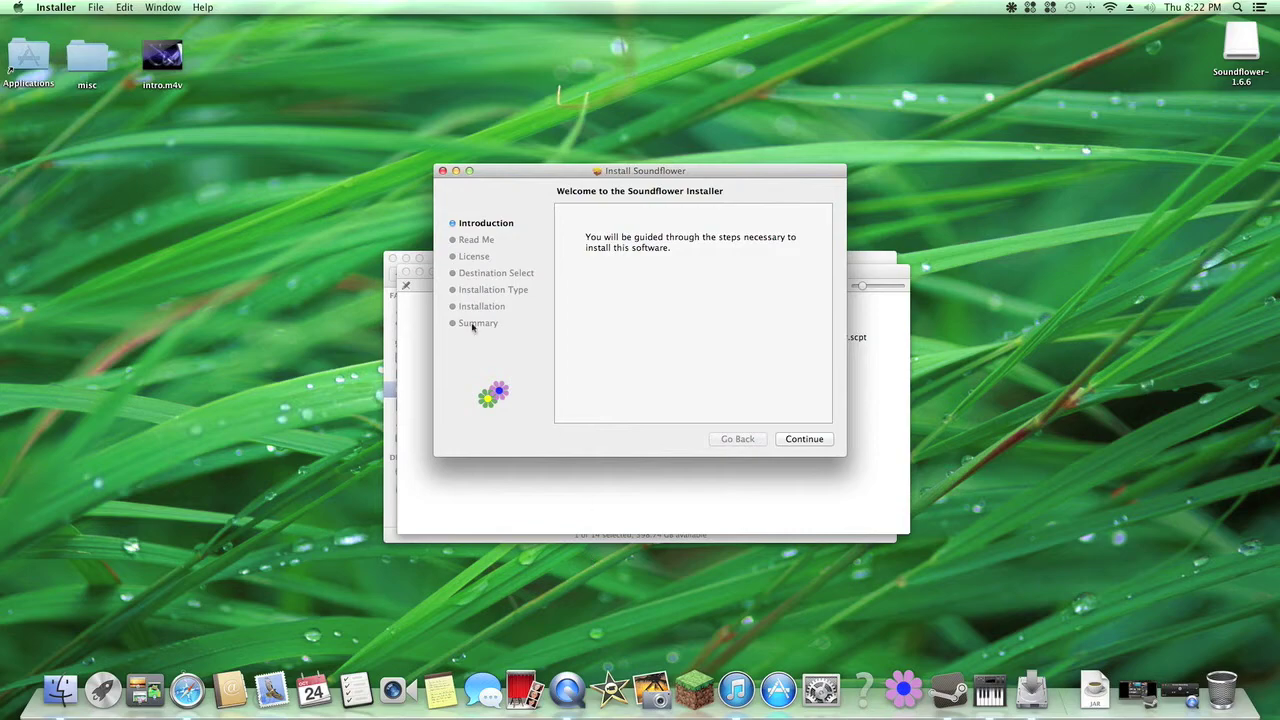
left_click(442, 171)
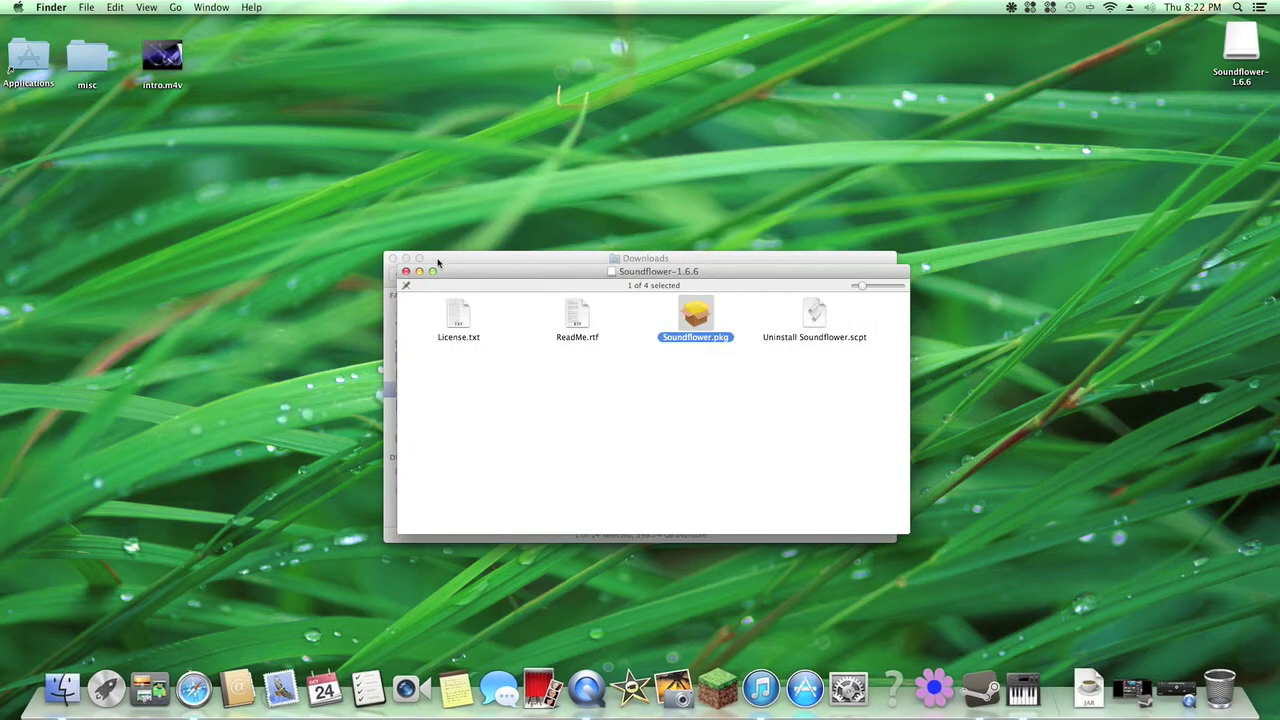
- Close the Soundflower-1.6.6 disk image window and the Downloads folder window
left_click(405, 272)
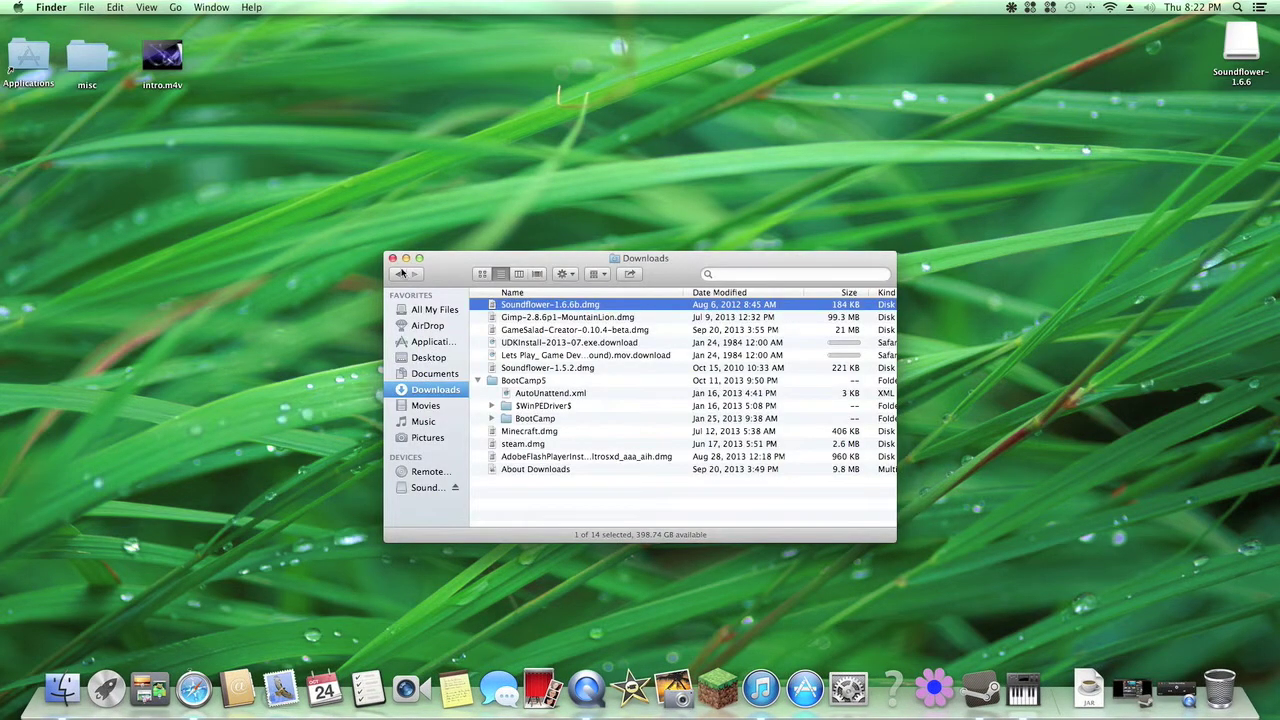
left_click(392, 258)
left_click_drag(328, 220, 760, 374)
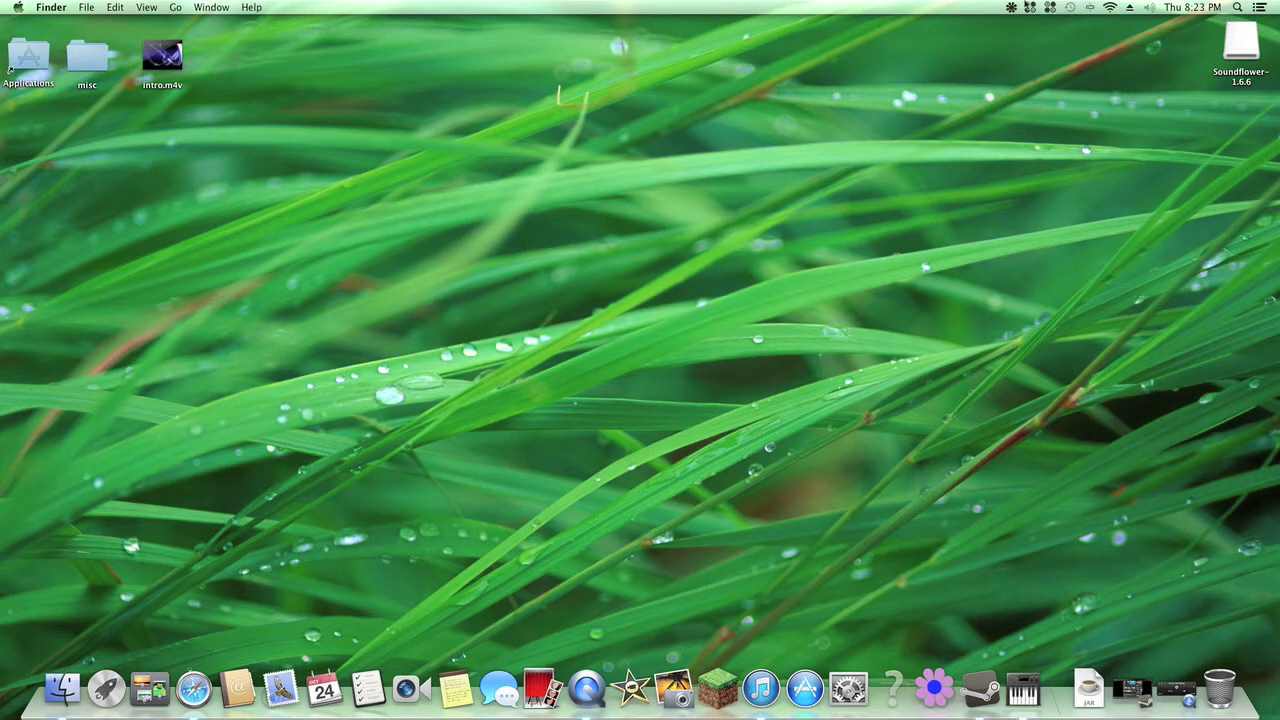
- View the Soundflowerbed output options for the 2ch and 64ch devices
left_click(1013, 7)
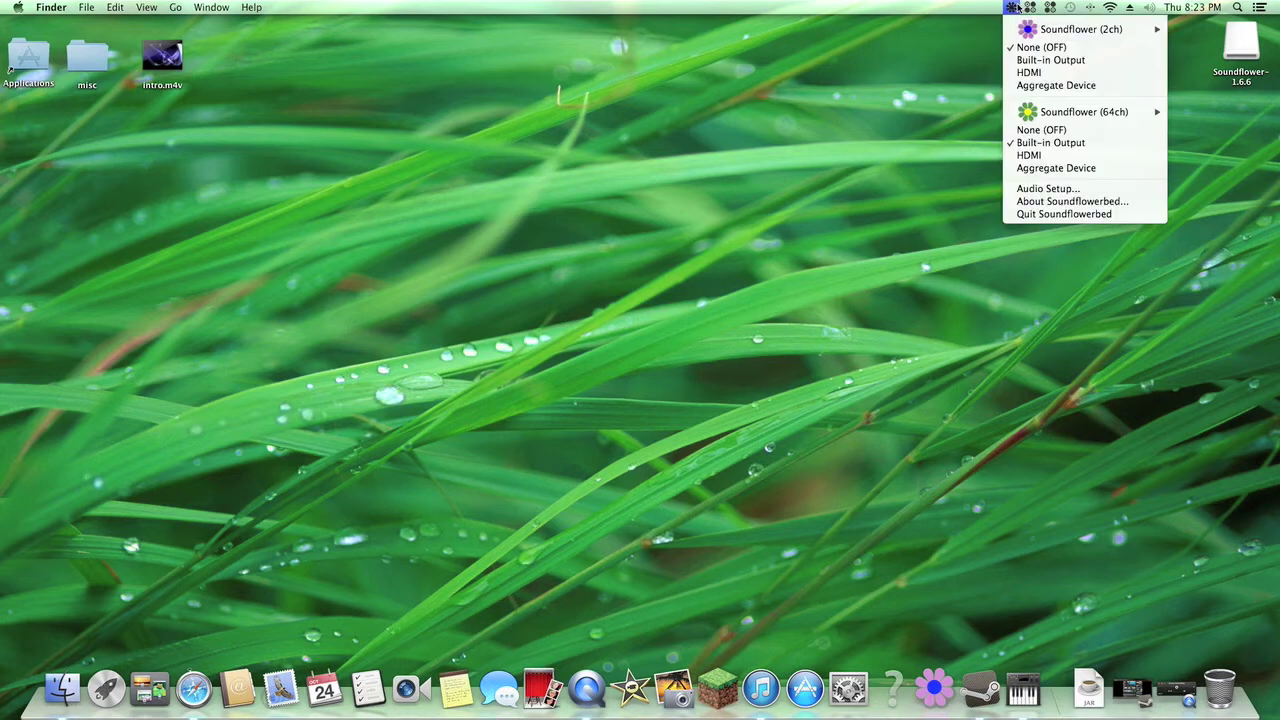
left_click(866, 212)
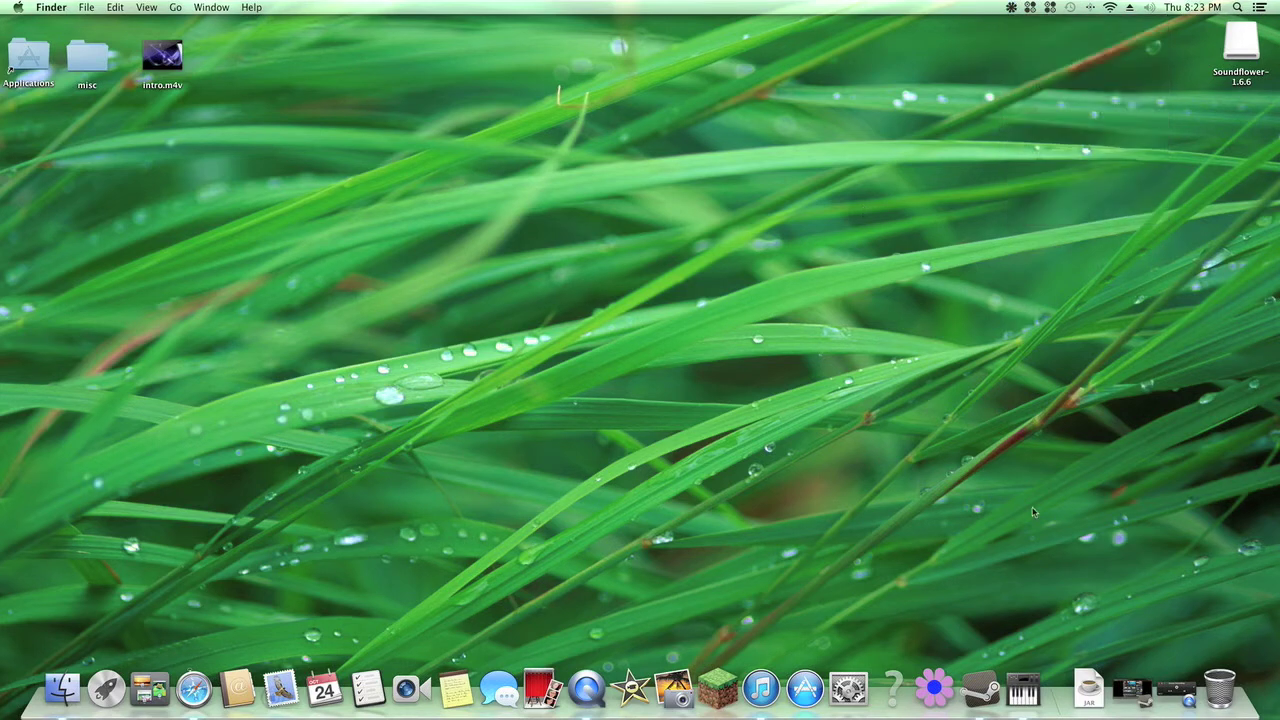
- Remove Audio MIDI Setup from the Dock and launch it through a Spotlight search for midi
right_click(1025, 700)
left_click(1025, 644)
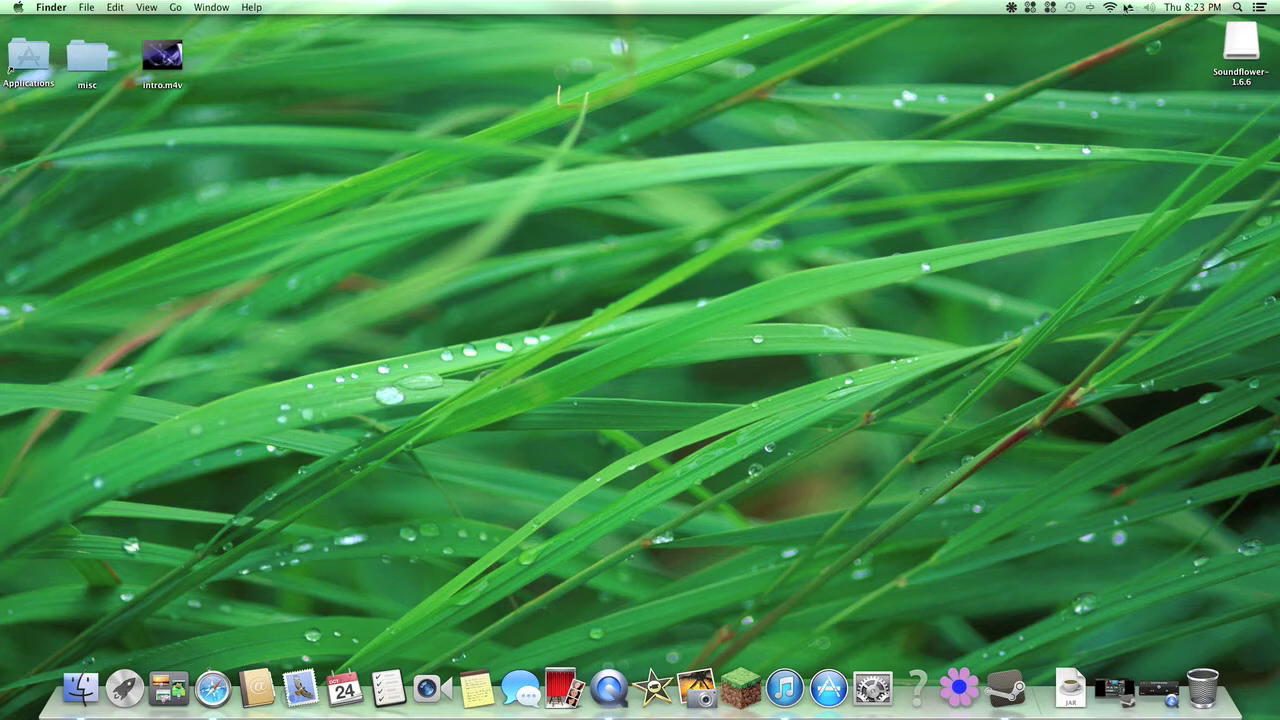
left_click(1238, 8)
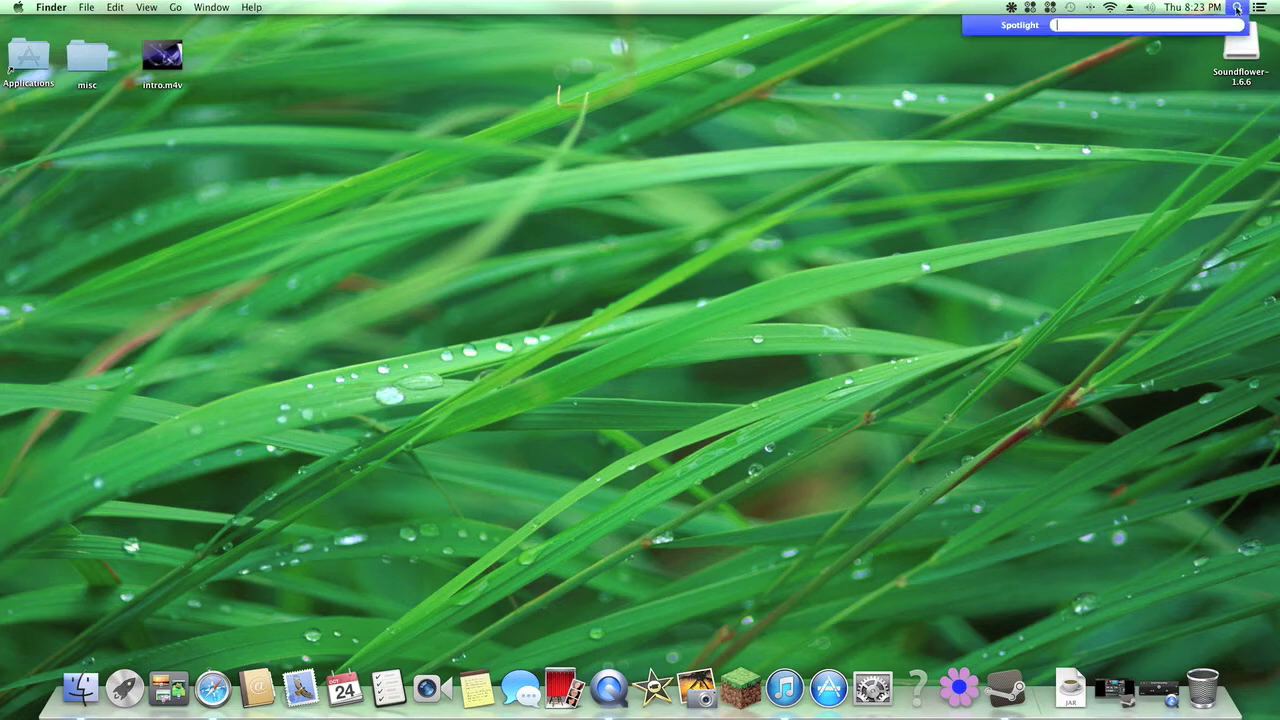
type("midi")
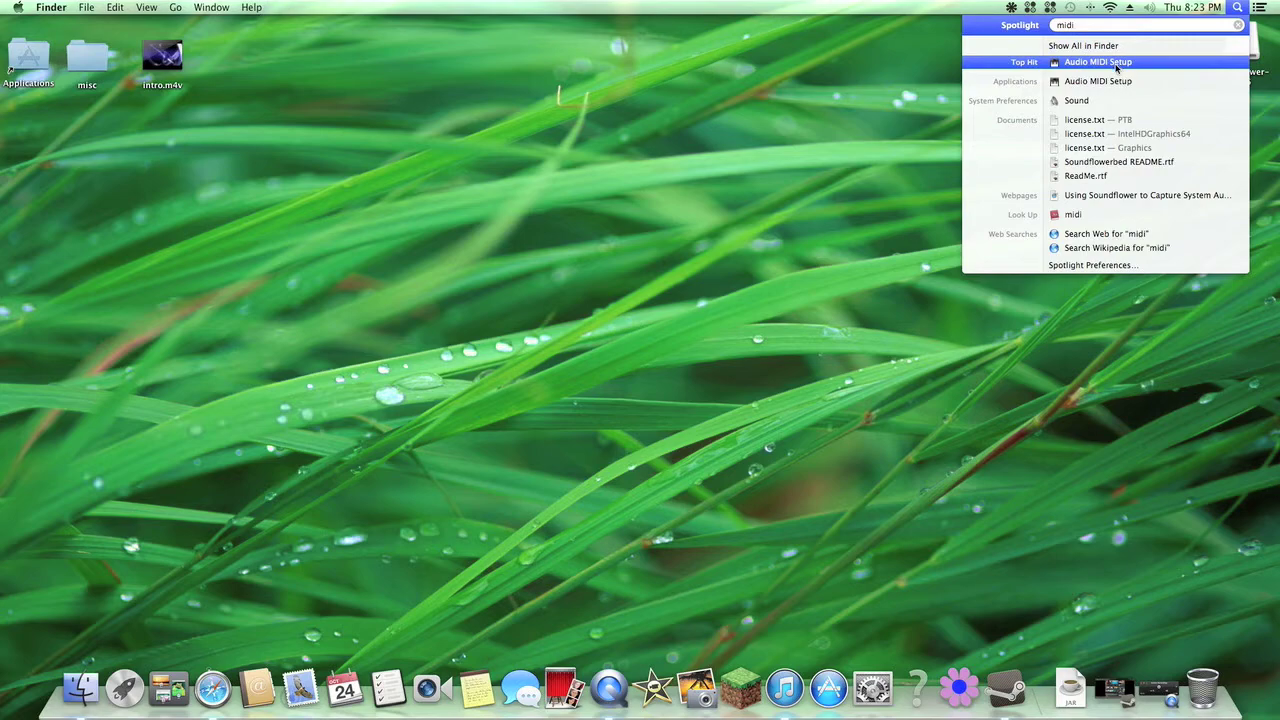
left_click(1110, 82)
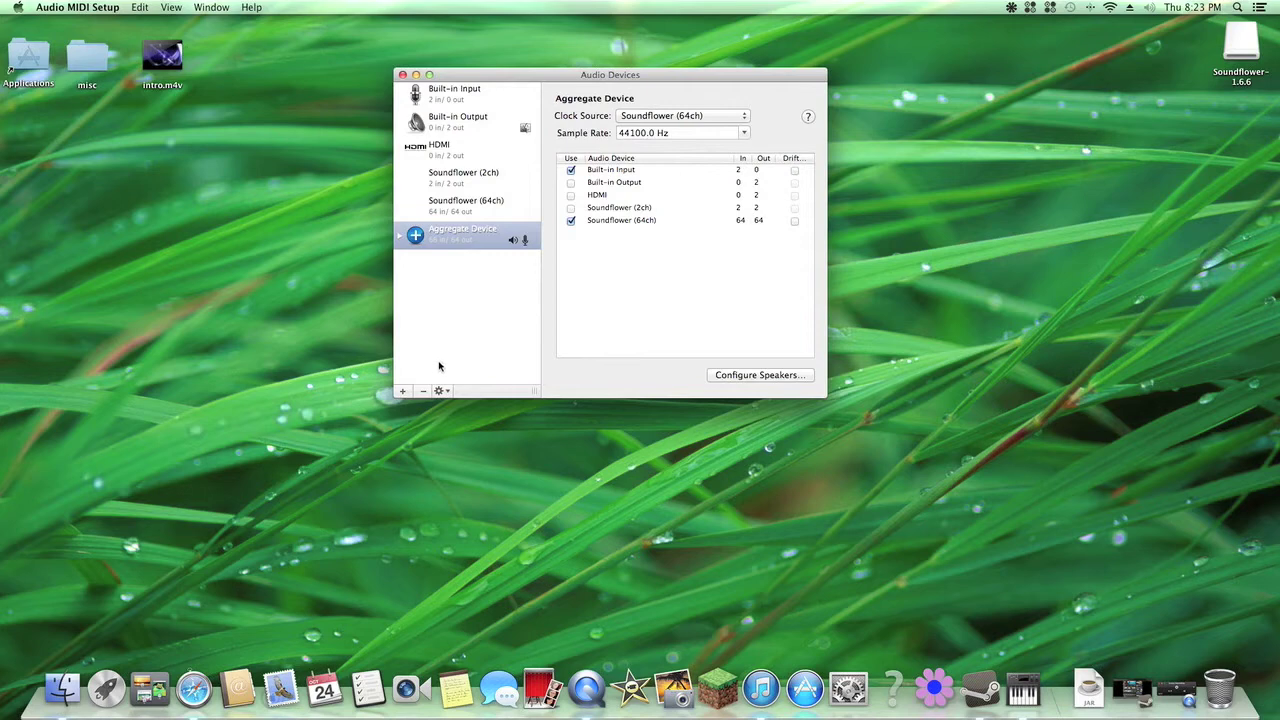
- Create a second aggregate device that uses Soundflower (64ch) and Built-in Input
left_click(403, 391)
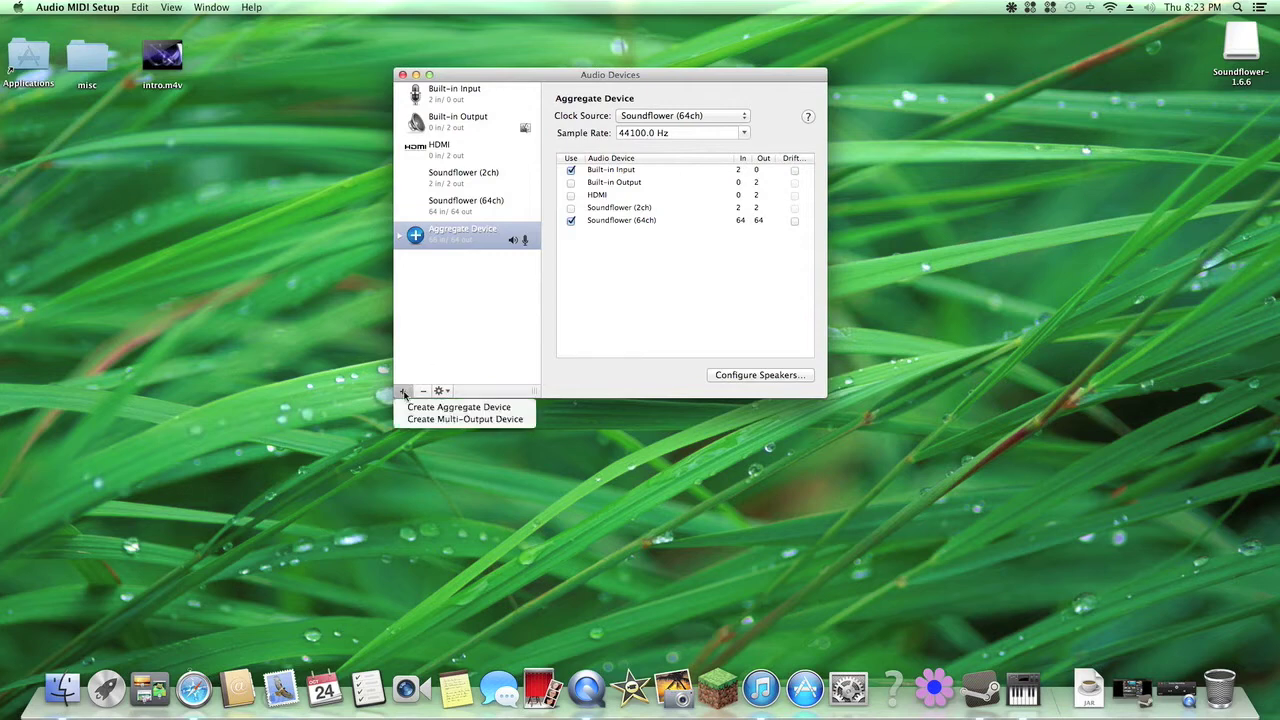
left_click(420, 407)
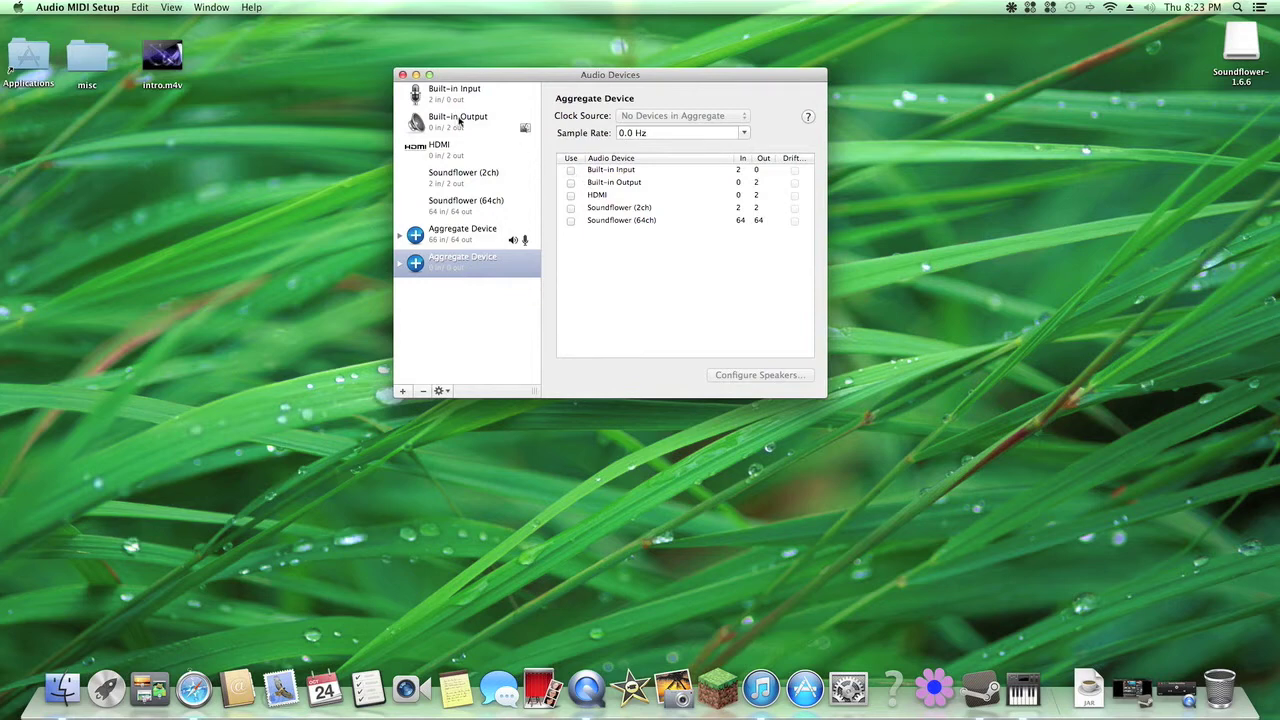
left_click(571, 221)
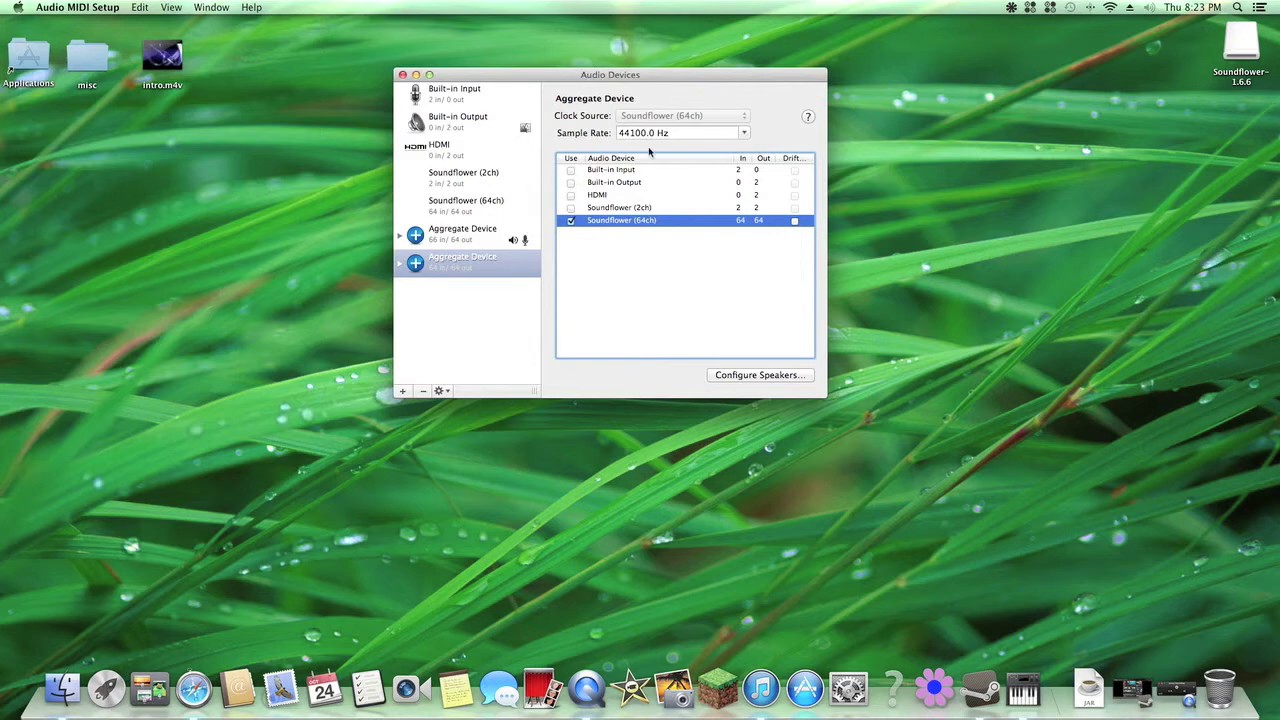
left_click(570, 172)
left_click(570, 172)
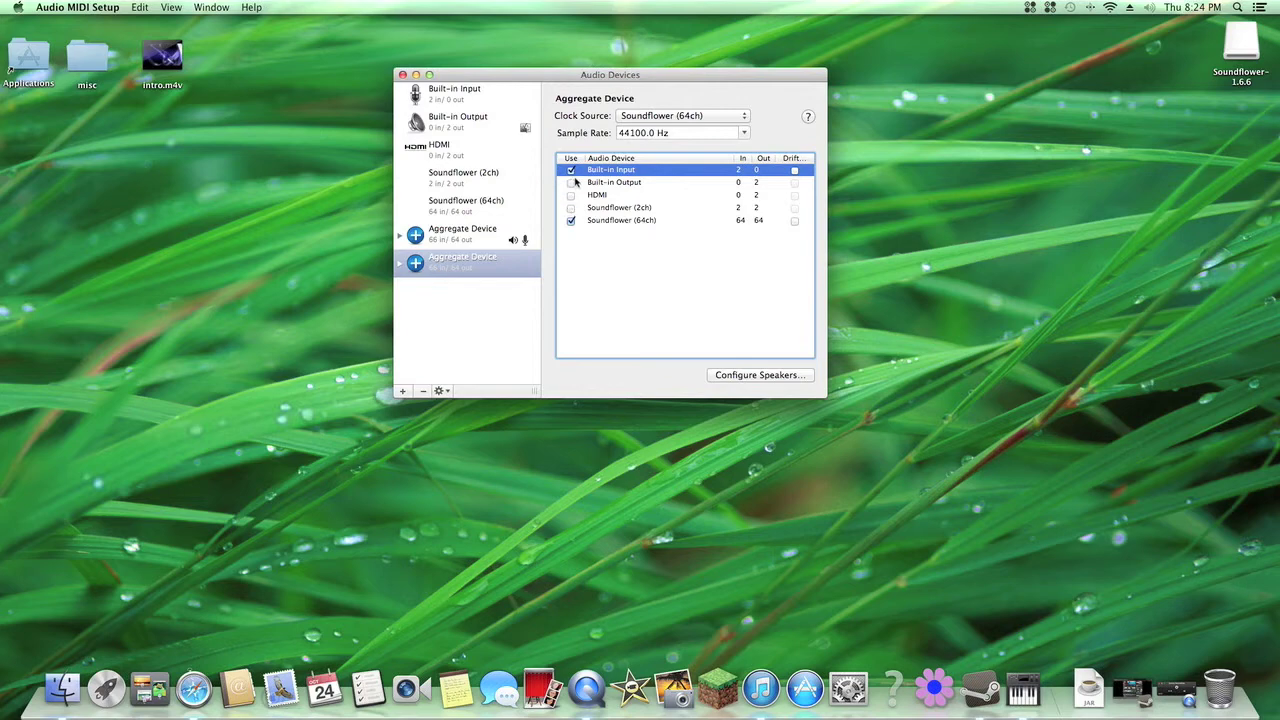
- Exclude Built-in Input and Soundflower (64ch) from the new aggregate device and delete that device
left_click(570, 172)
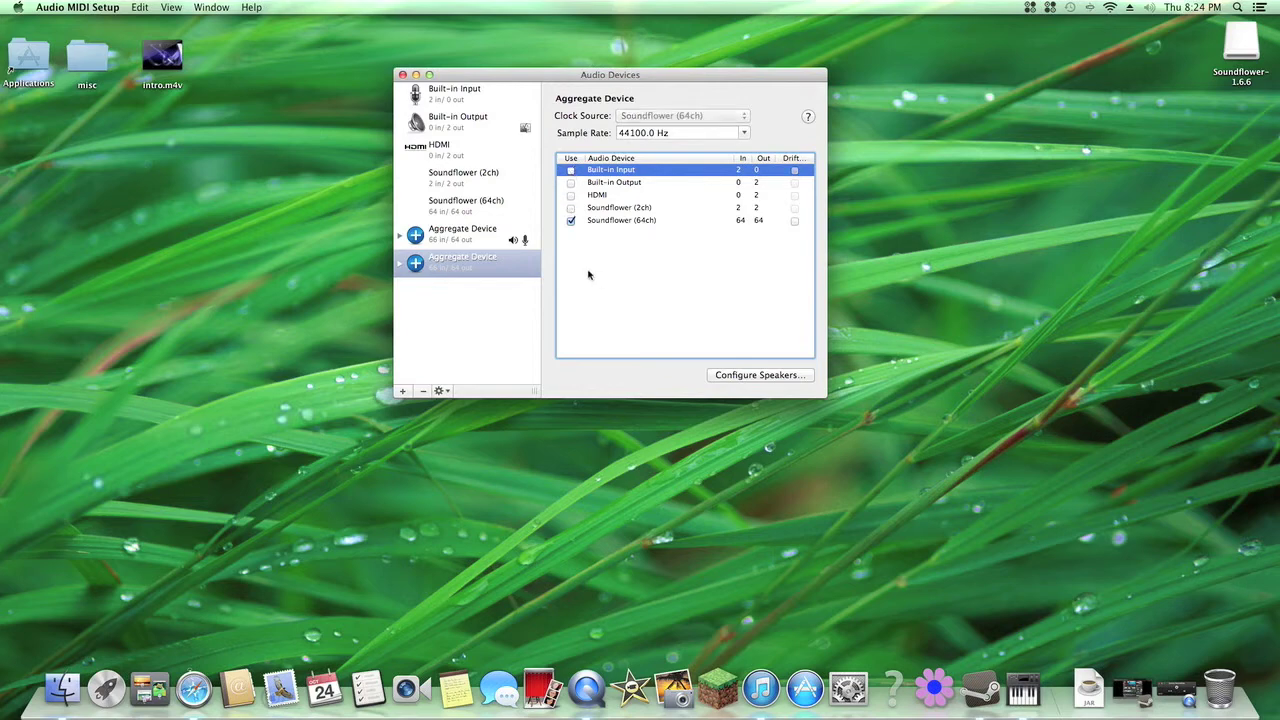
left_click(570, 221)
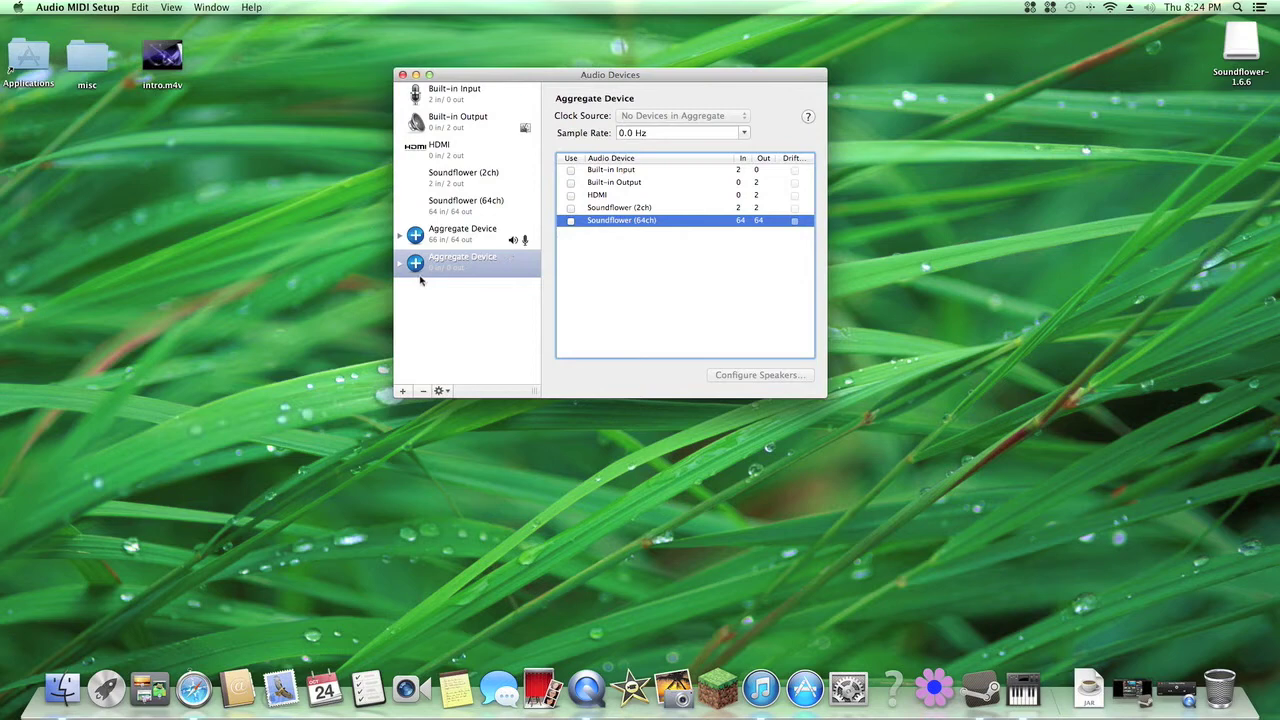
left_click(422, 391)
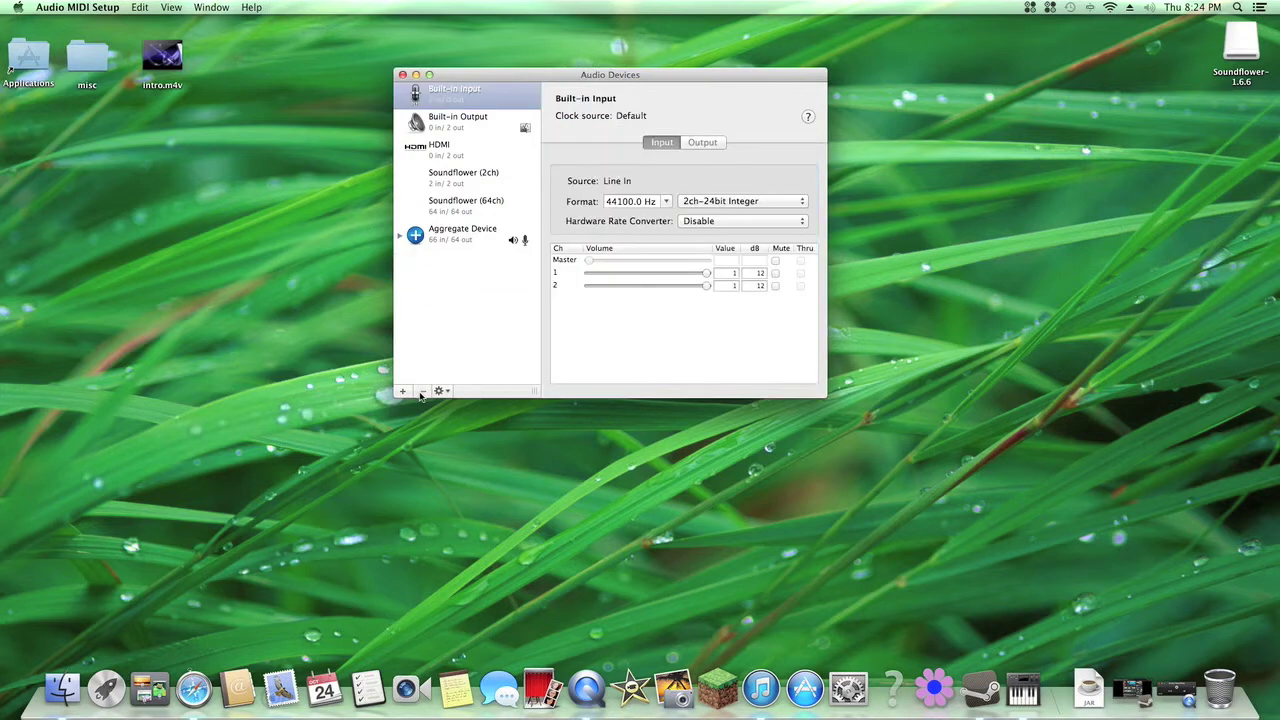
- View the settings of the existing aggregate device and close the Audio Devices window
left_click(450, 228)
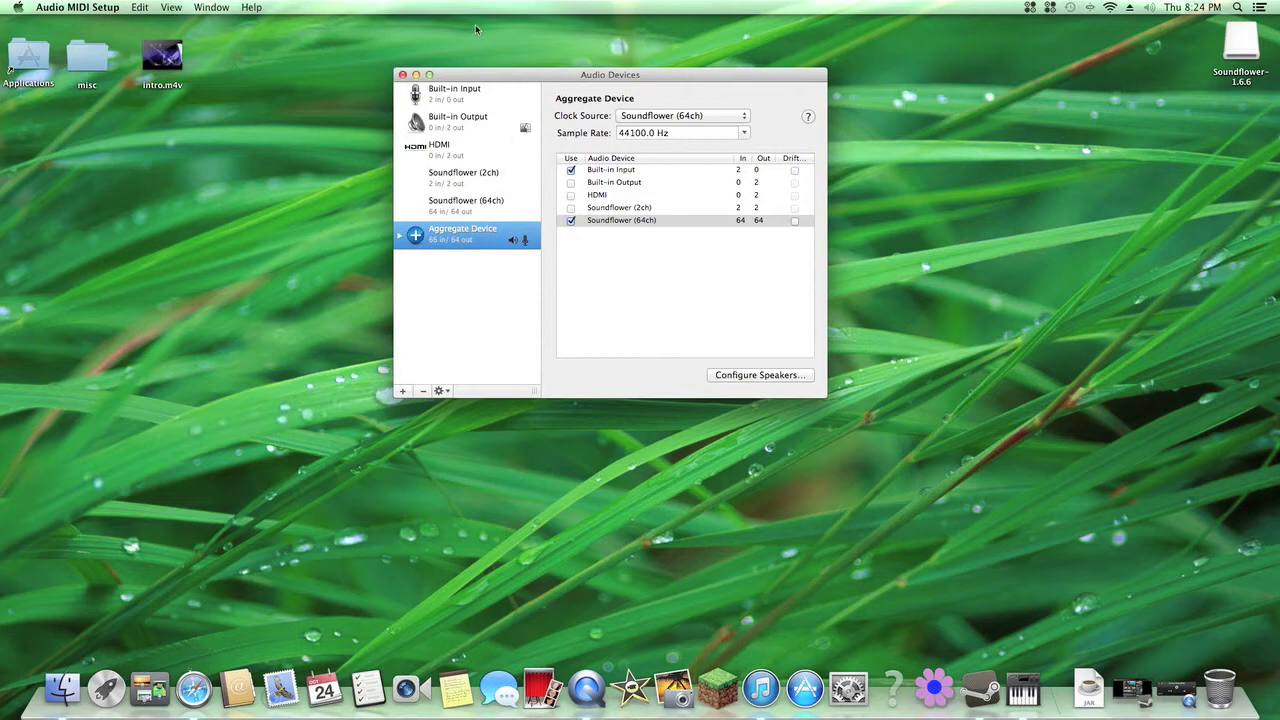
left_click(402, 76)
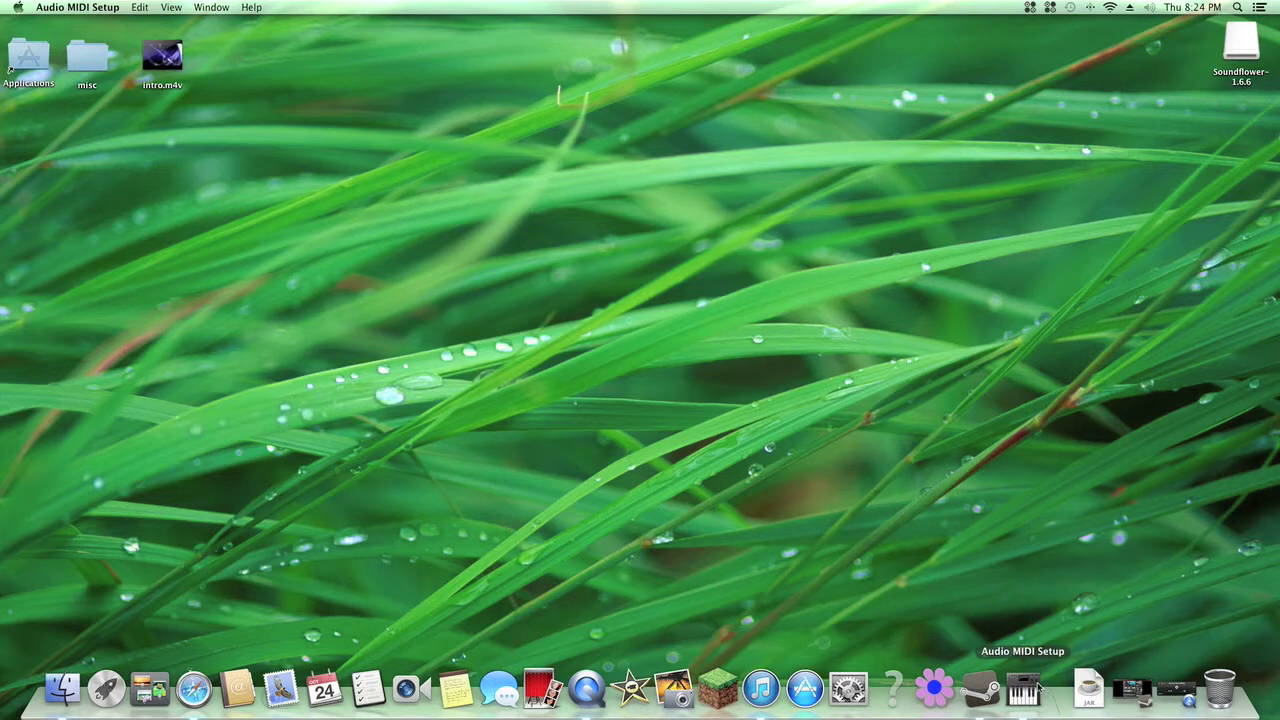
left_click_drag(578, 158, 990, 436)
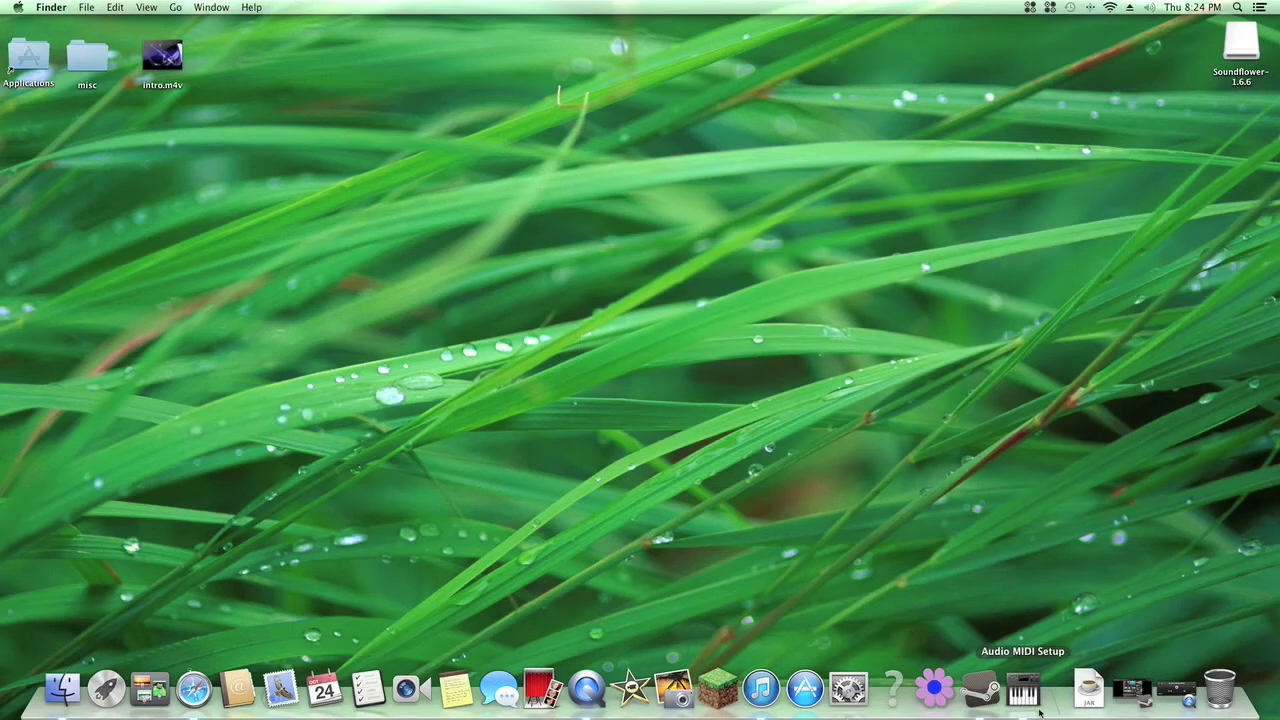
- Launch Soundflowerbed and route the Soundflower (64ch) device to Built-in Output
left_click(943, 690)
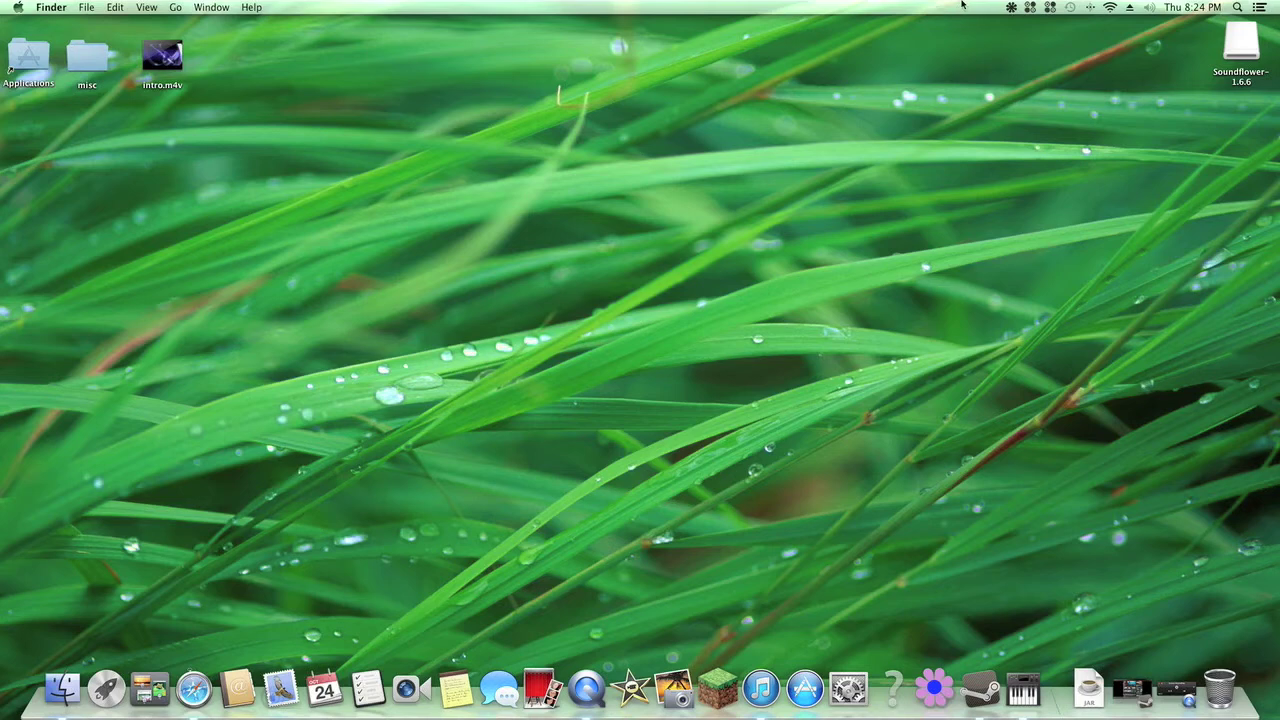
left_click(1012, 9)
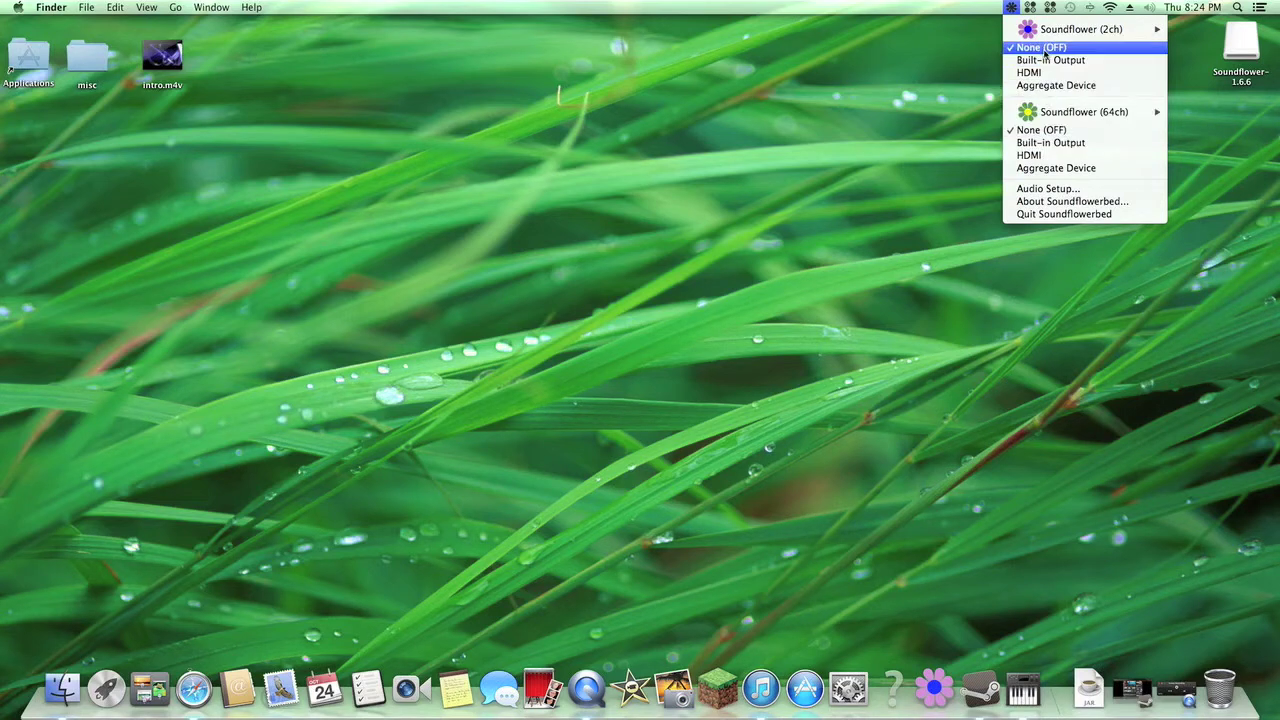
mouse_move(1032, 106)
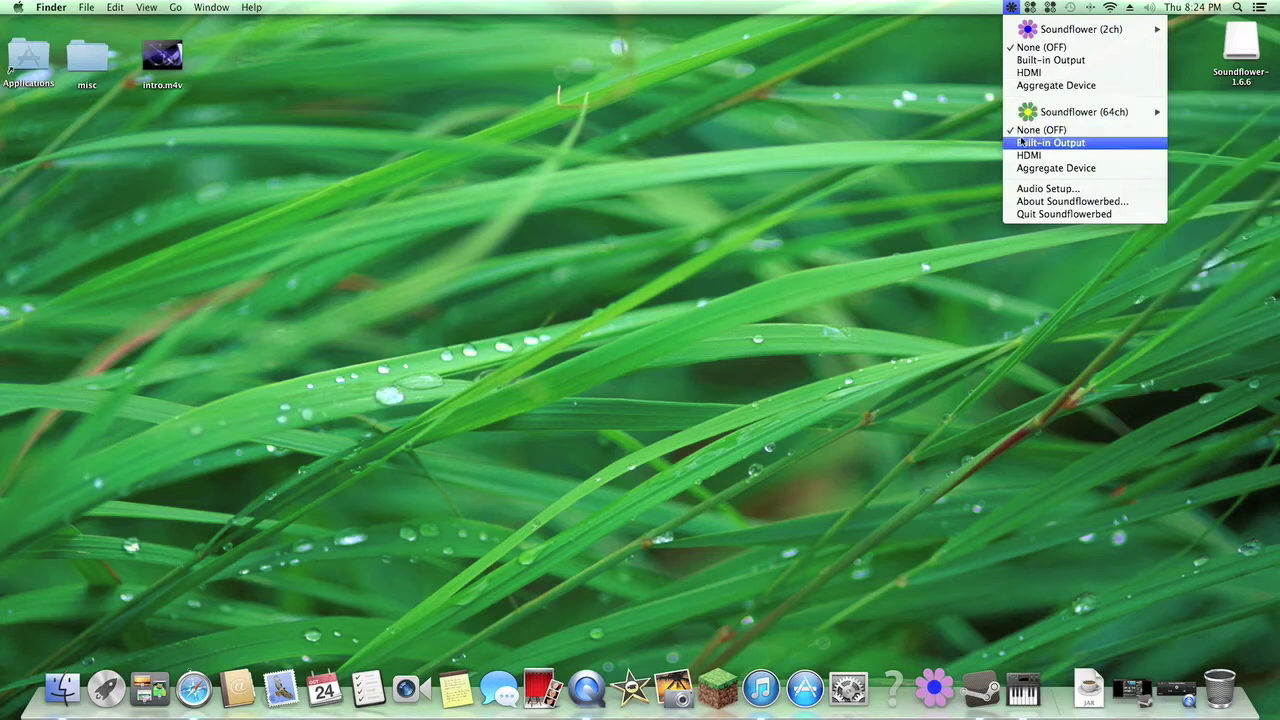
left_click(1019, 143)
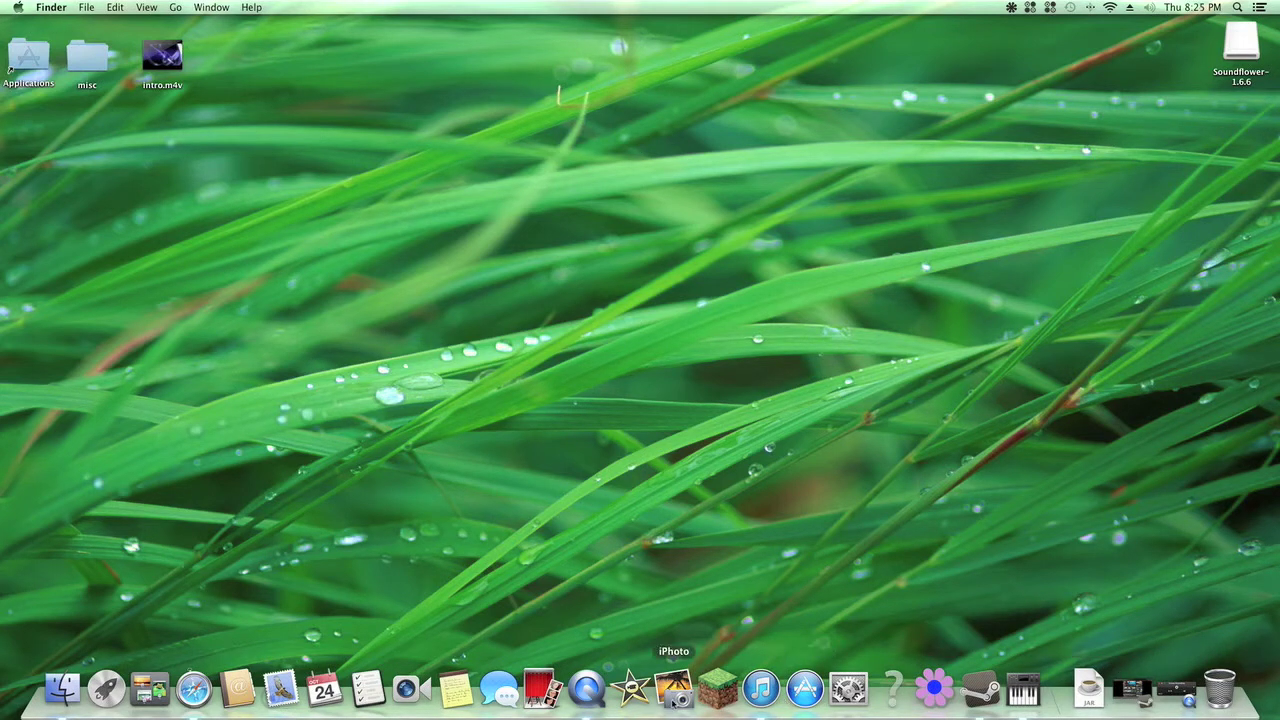
- Open the Sound preferences in System Preferences, select Aggregate Device for sound input and check the output device selection
left_click(856, 674)
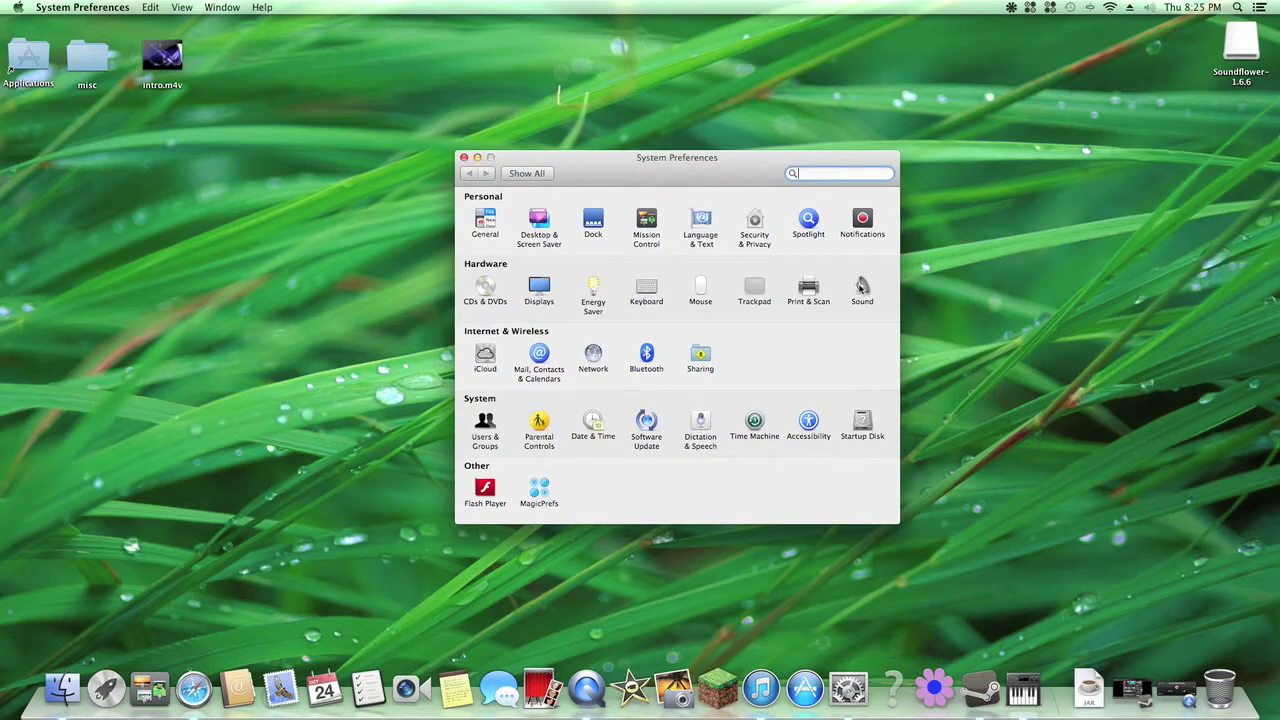
left_click(861, 287)
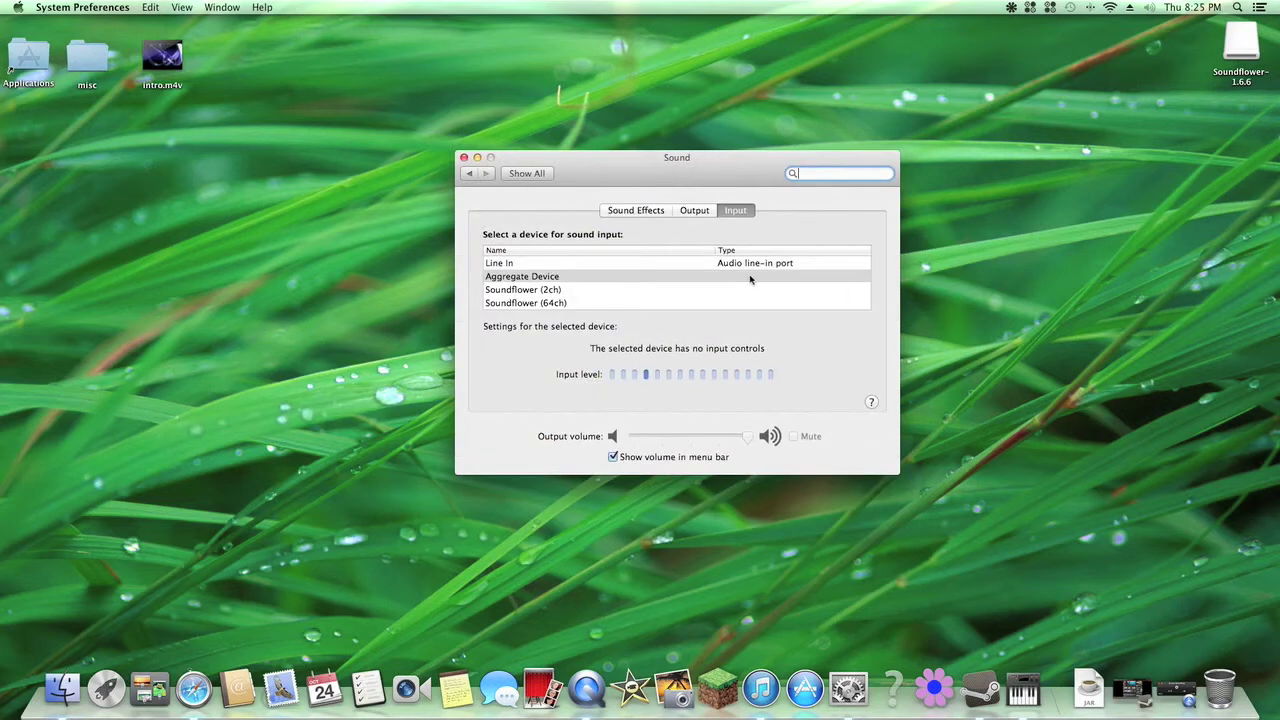
left_click(553, 279)
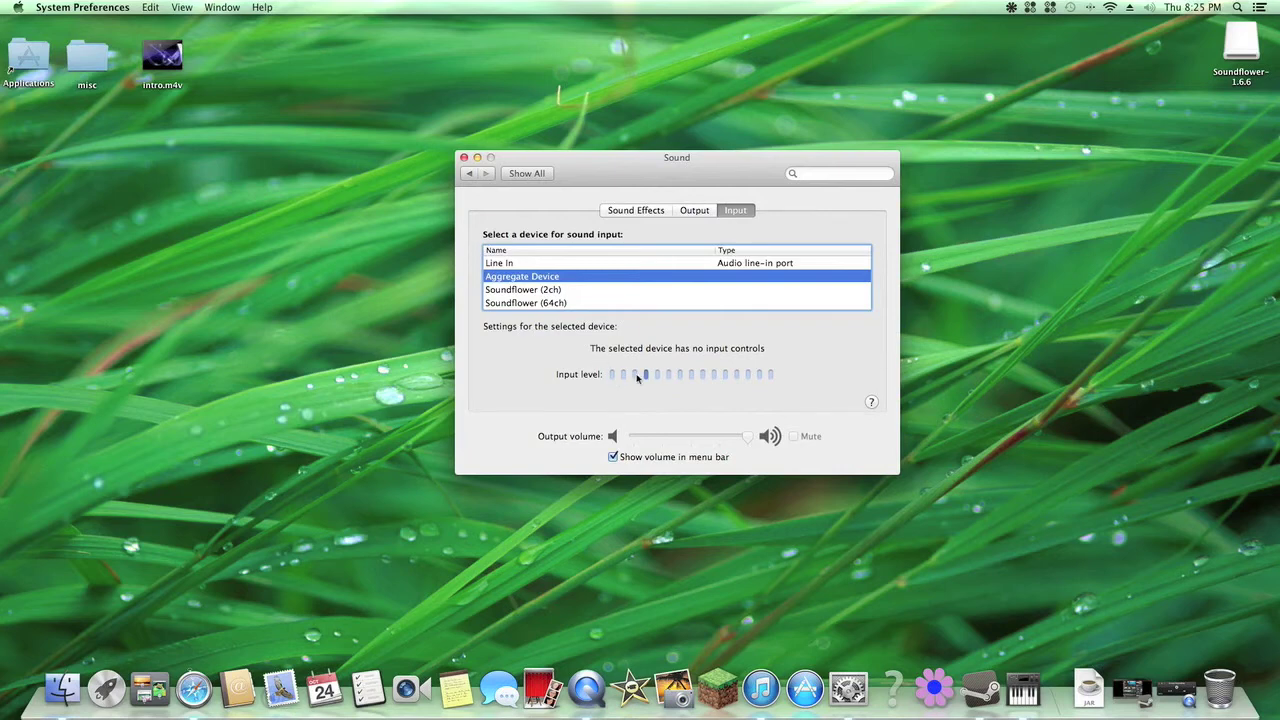
left_click(687, 212)
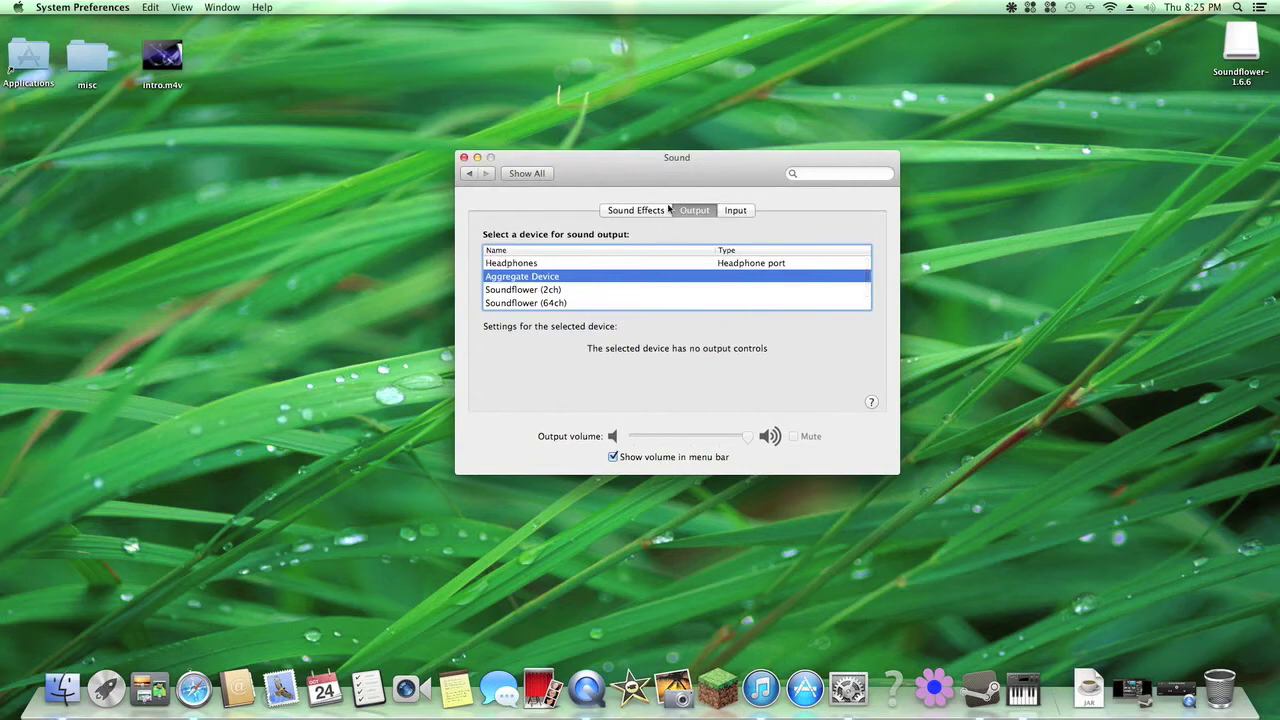
left_click(740, 210)
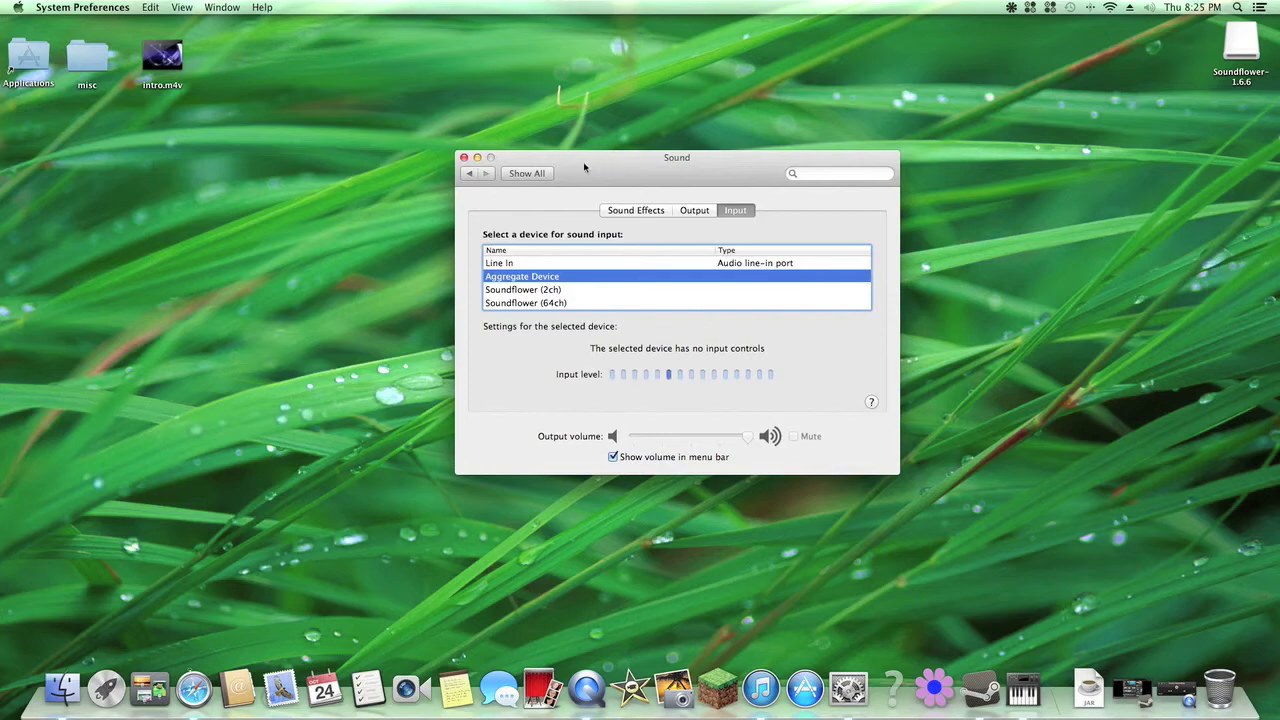
left_click(689, 212)
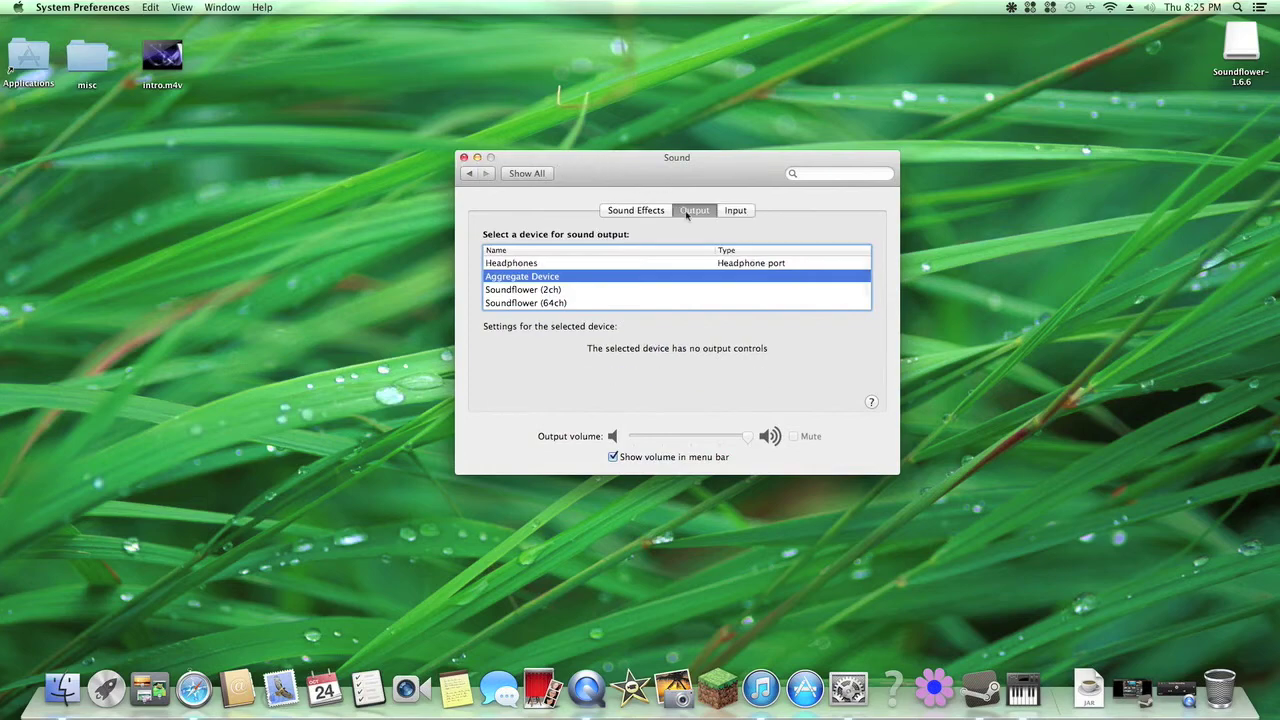
- Minimize the Sound preferences window, restore it and close it
left_click(477, 158)
left_click_drag(452, 130, 1148, 458)
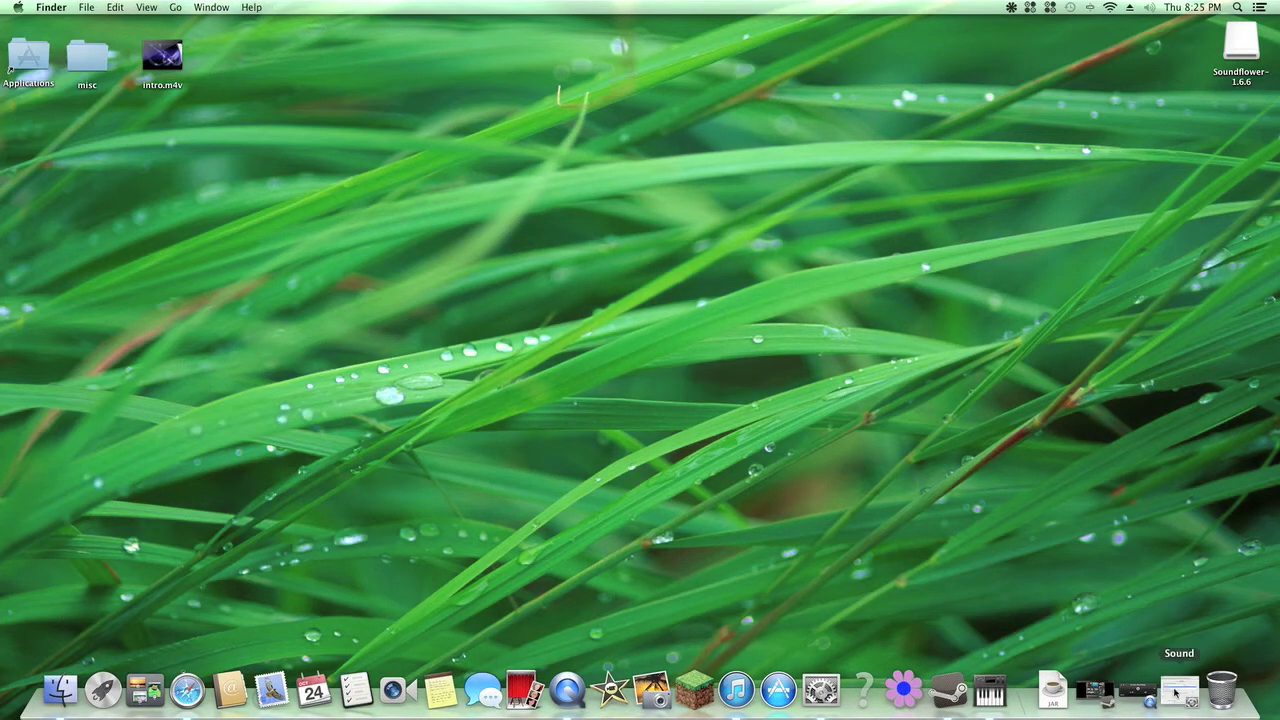
left_click(1176, 706)
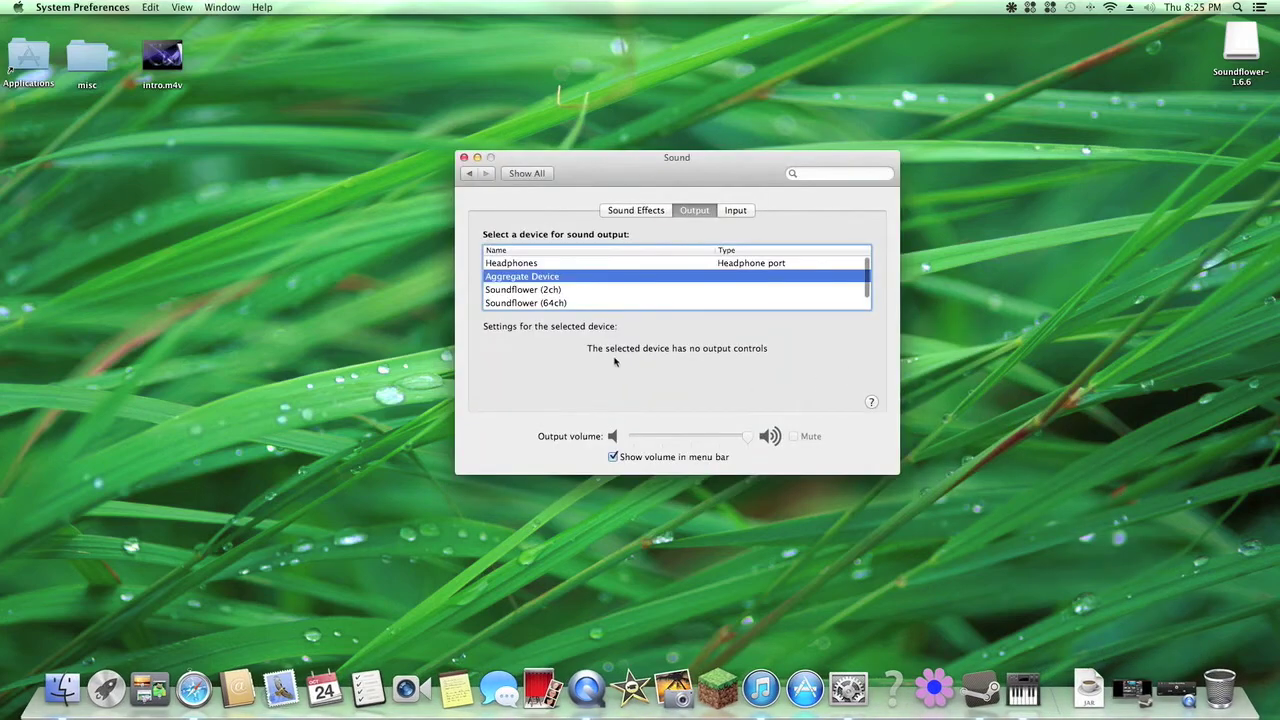
left_click(464, 158)
- Open a new audio recording in QuickTime Player, view its microphone options and close the recording window
left_click(587, 686)
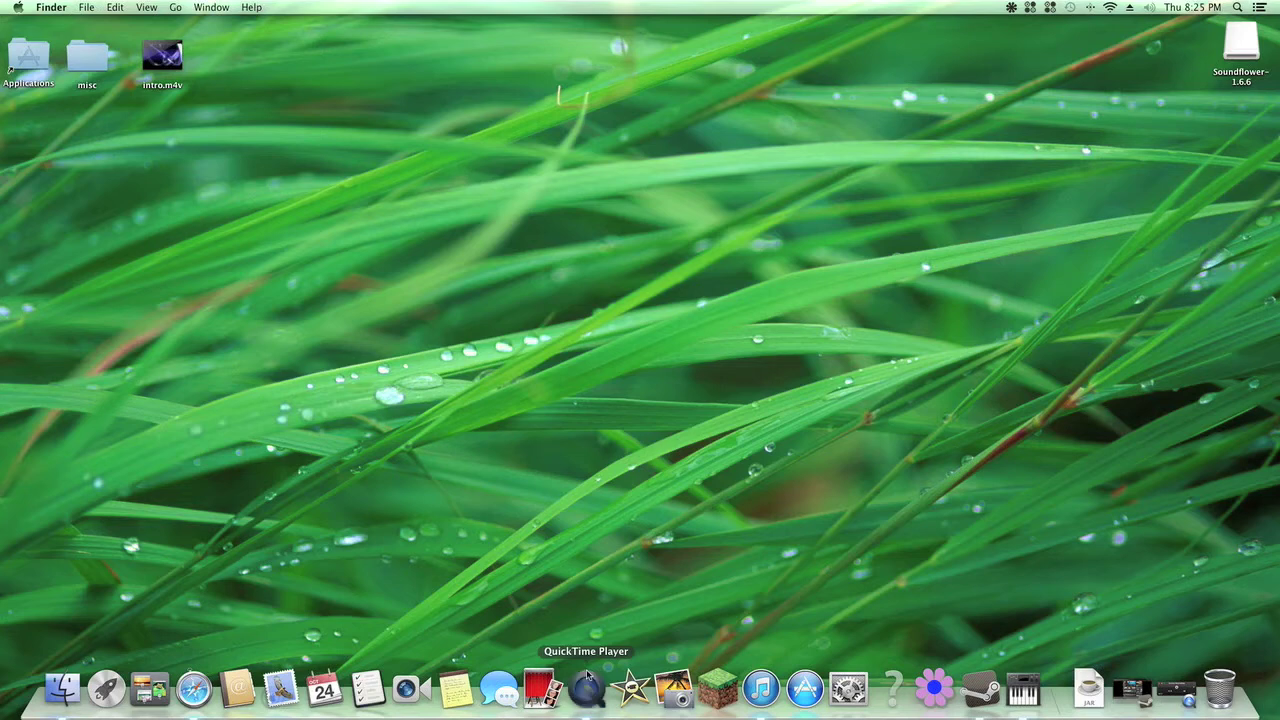
right_click(588, 680)
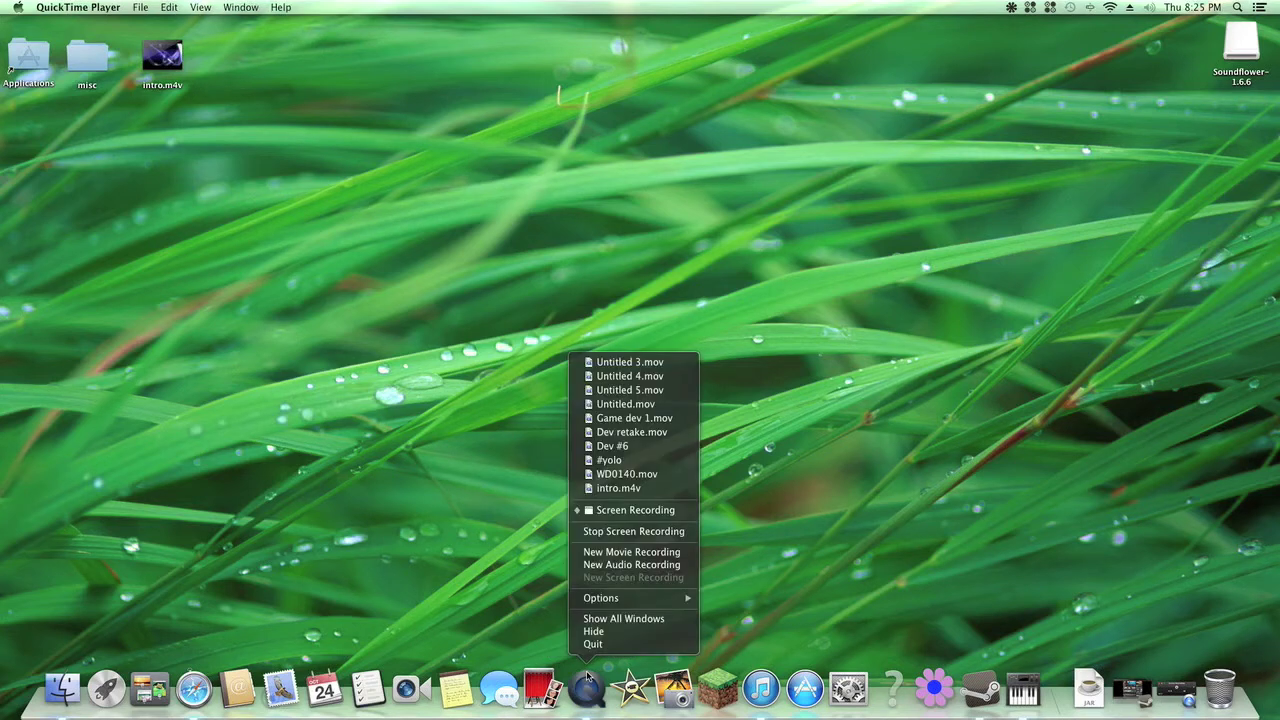
left_click(616, 566)
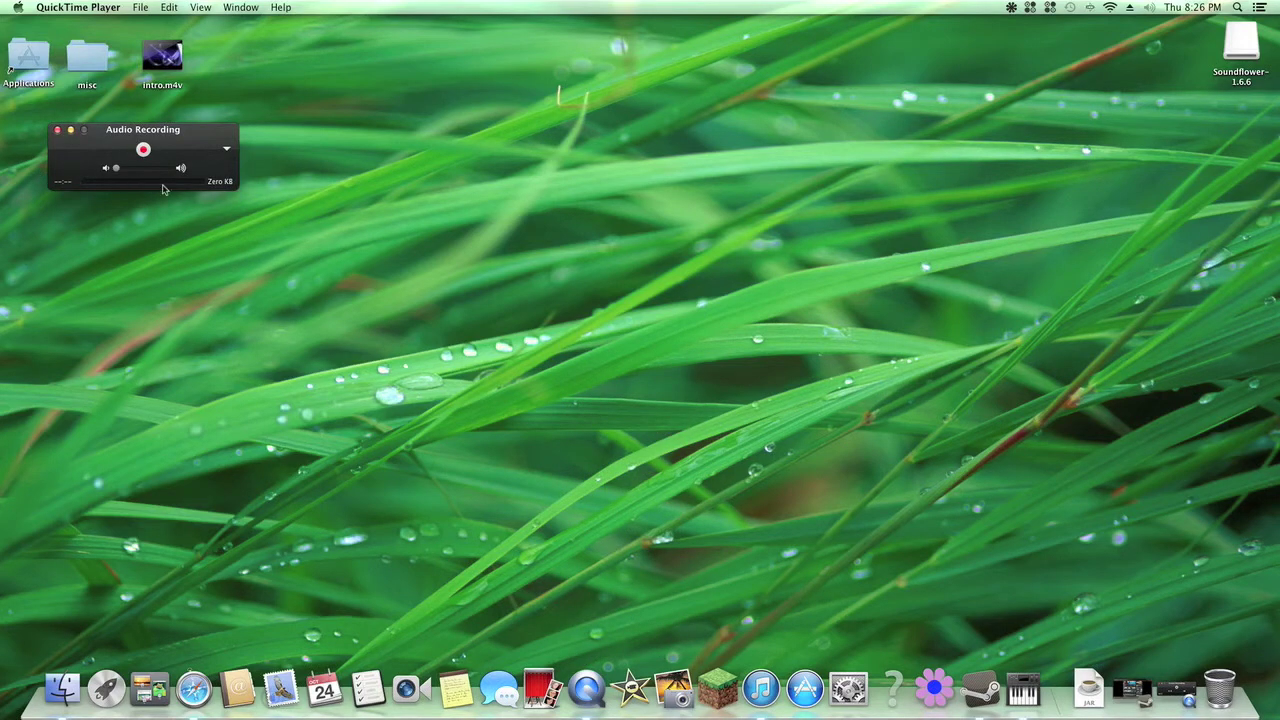
left_click(225, 149)
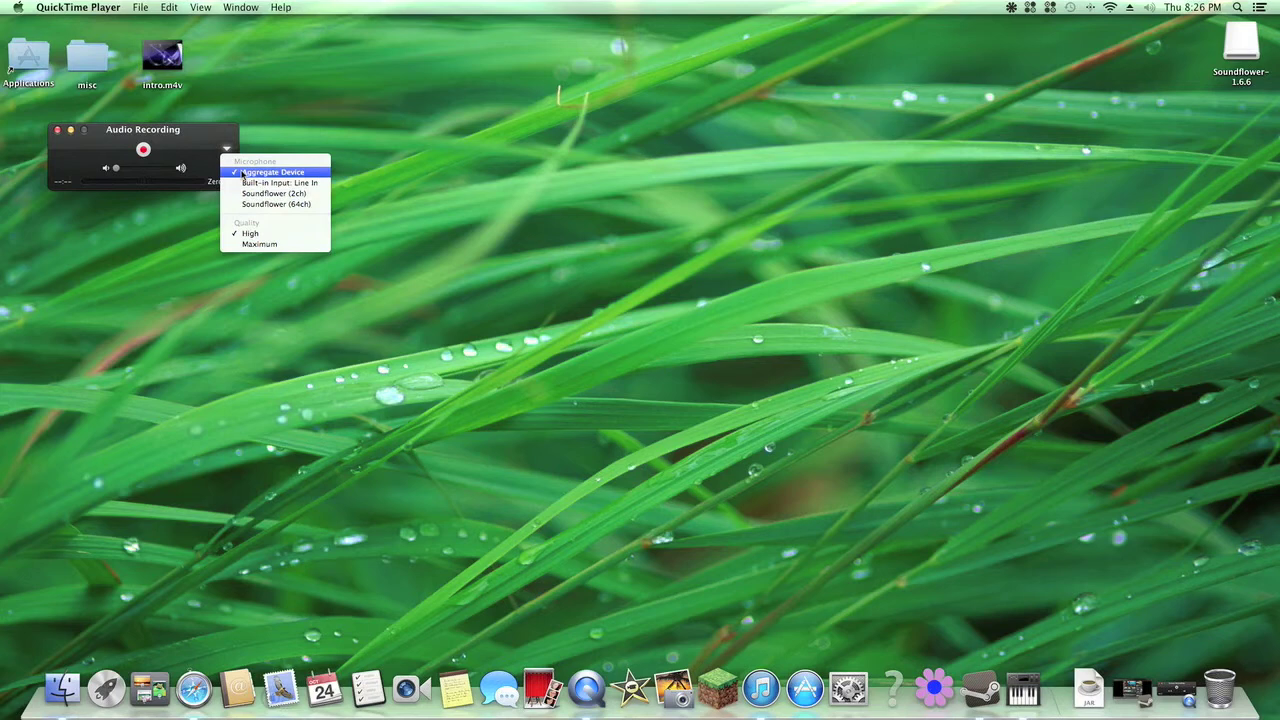
left_click(337, 150)
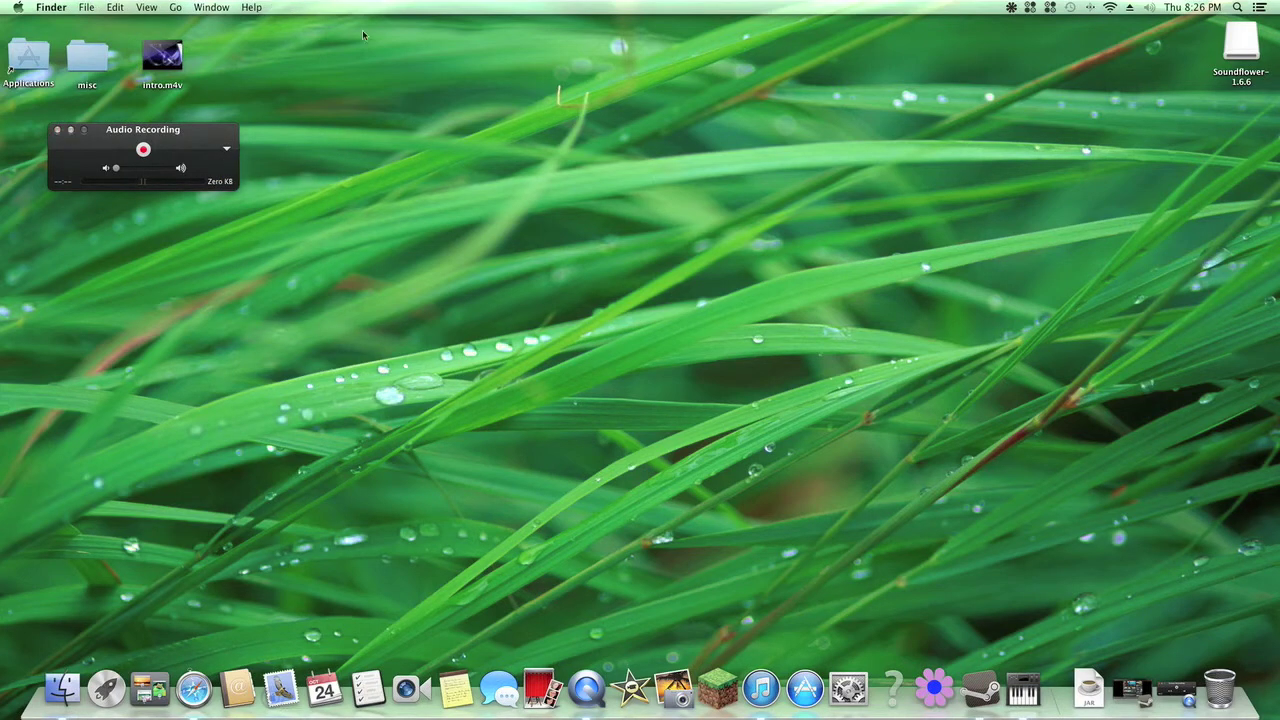
left_click(57, 130)
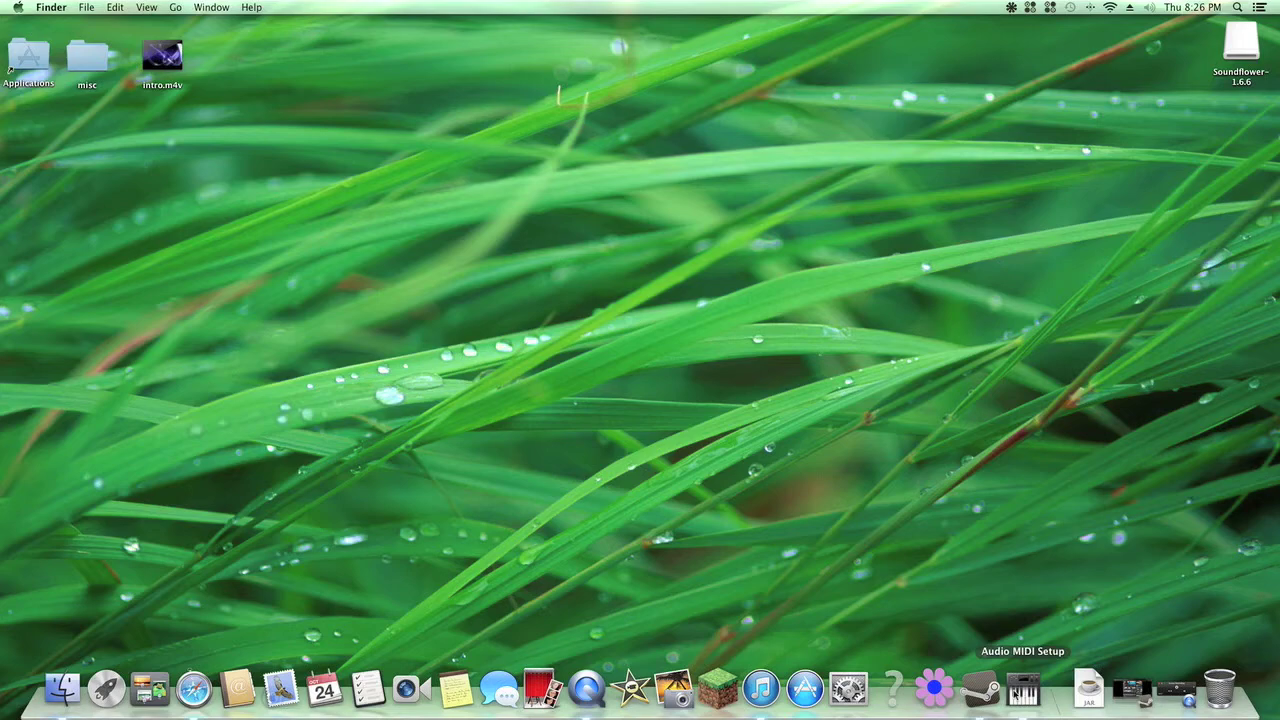
- Switch to iTunes and open the Purchased playlist in the music library
left_click(761, 688)
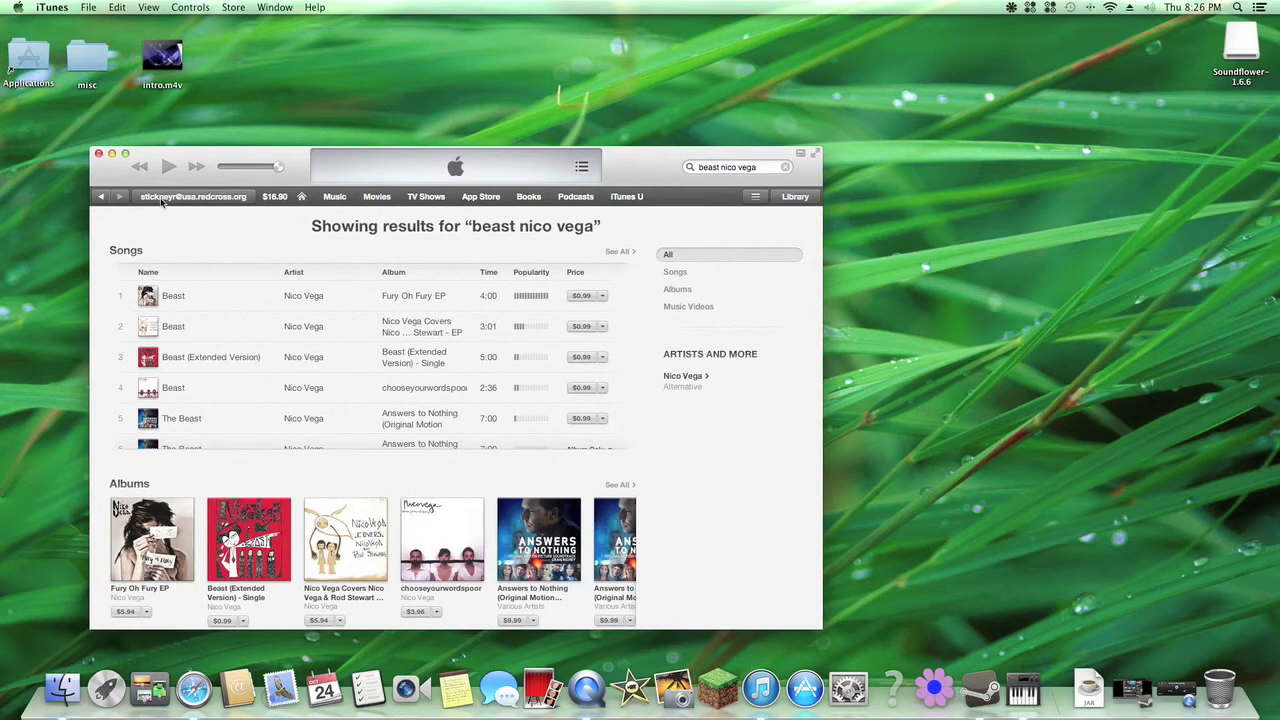
left_click(795, 197)
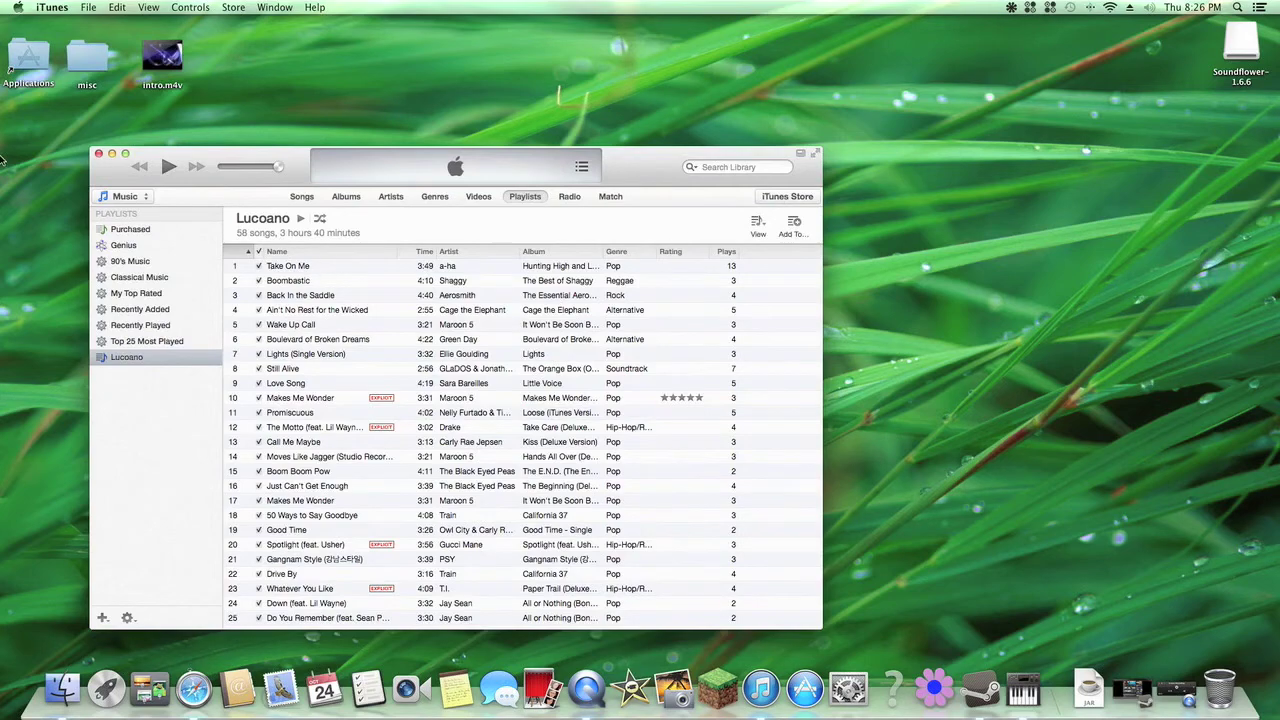
left_click(137, 229)
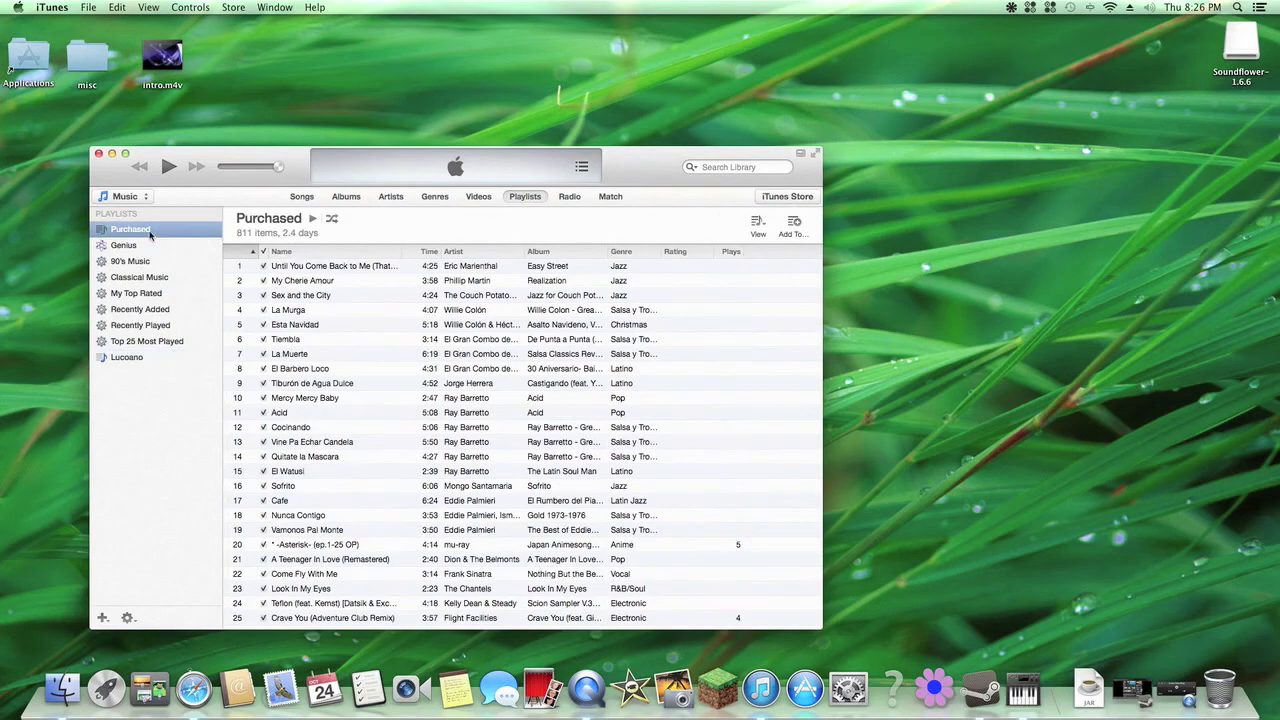
- Play the Purchased playlist shuffled, restart it from its first song and pause playback
left_click(329, 220)
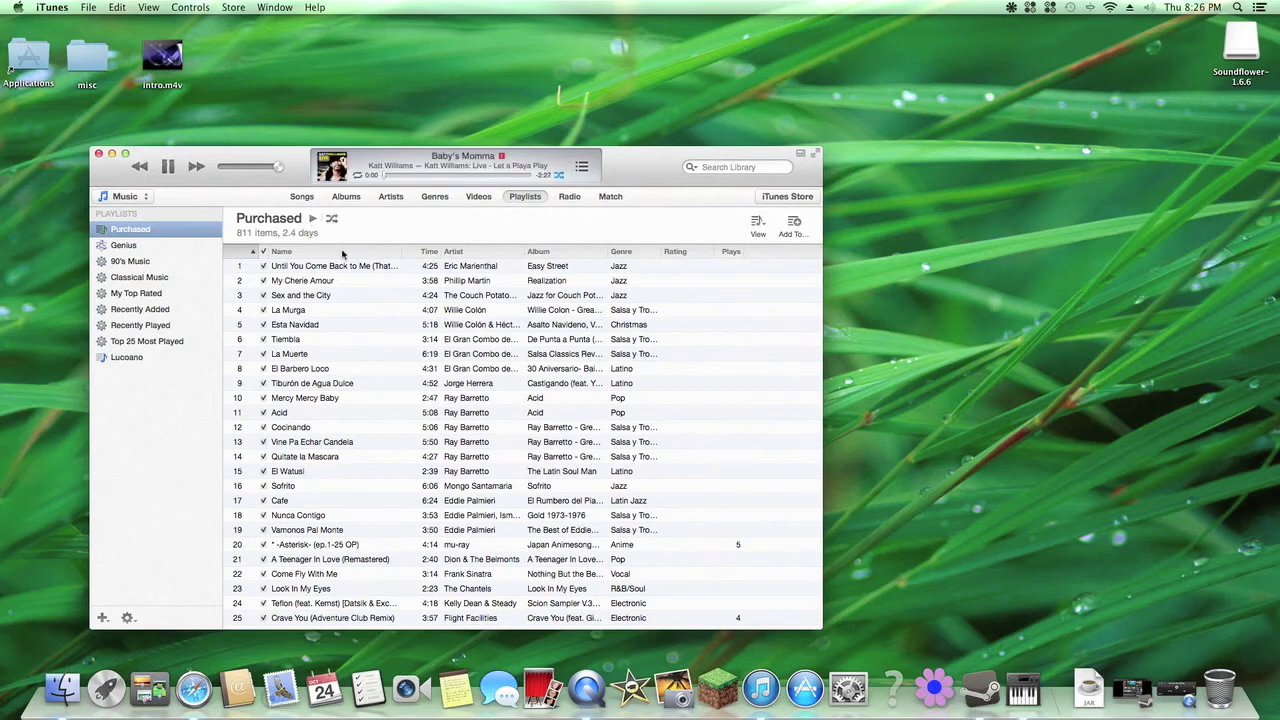
left_click(332, 219)
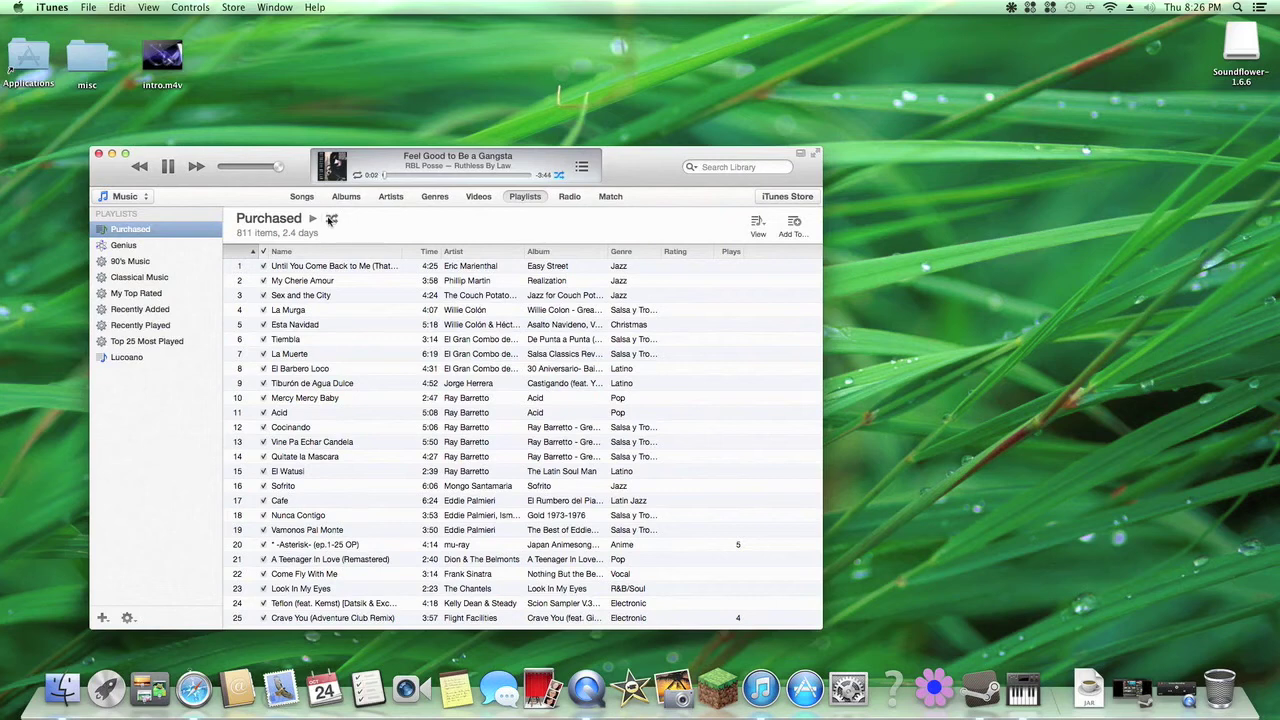
left_click(332, 219)
left_click(314, 219)
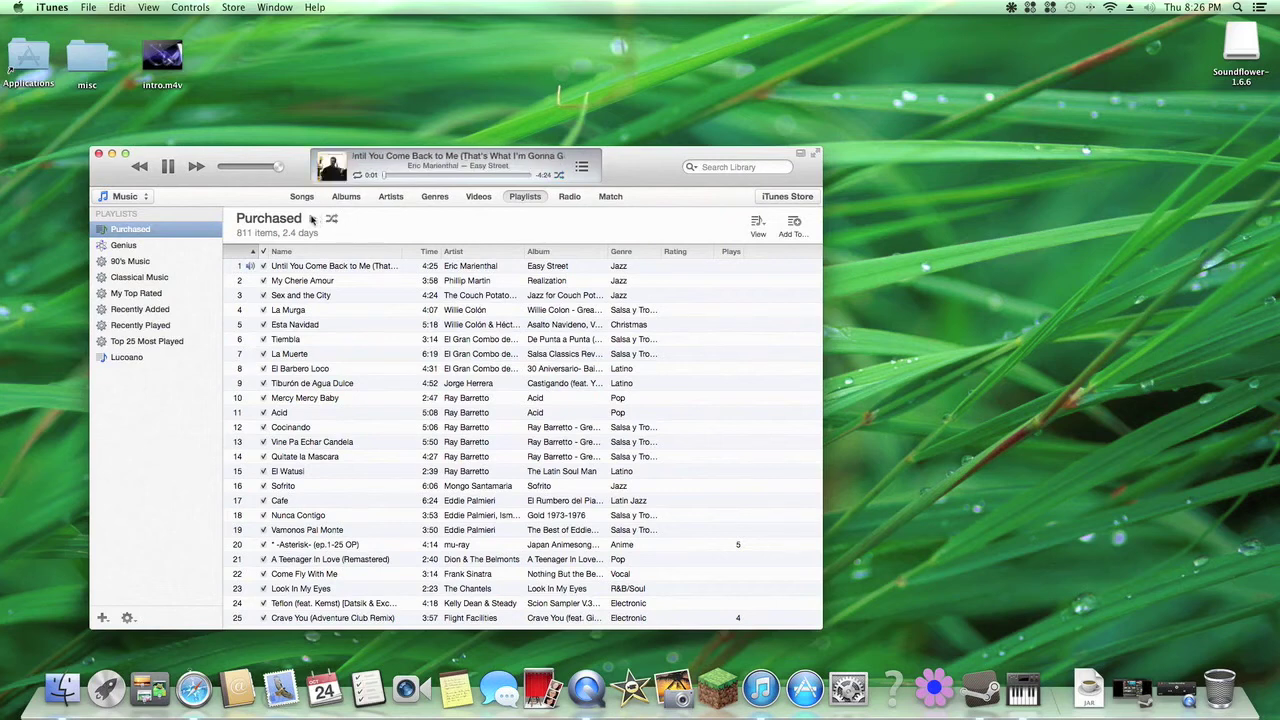
left_click(168, 167)
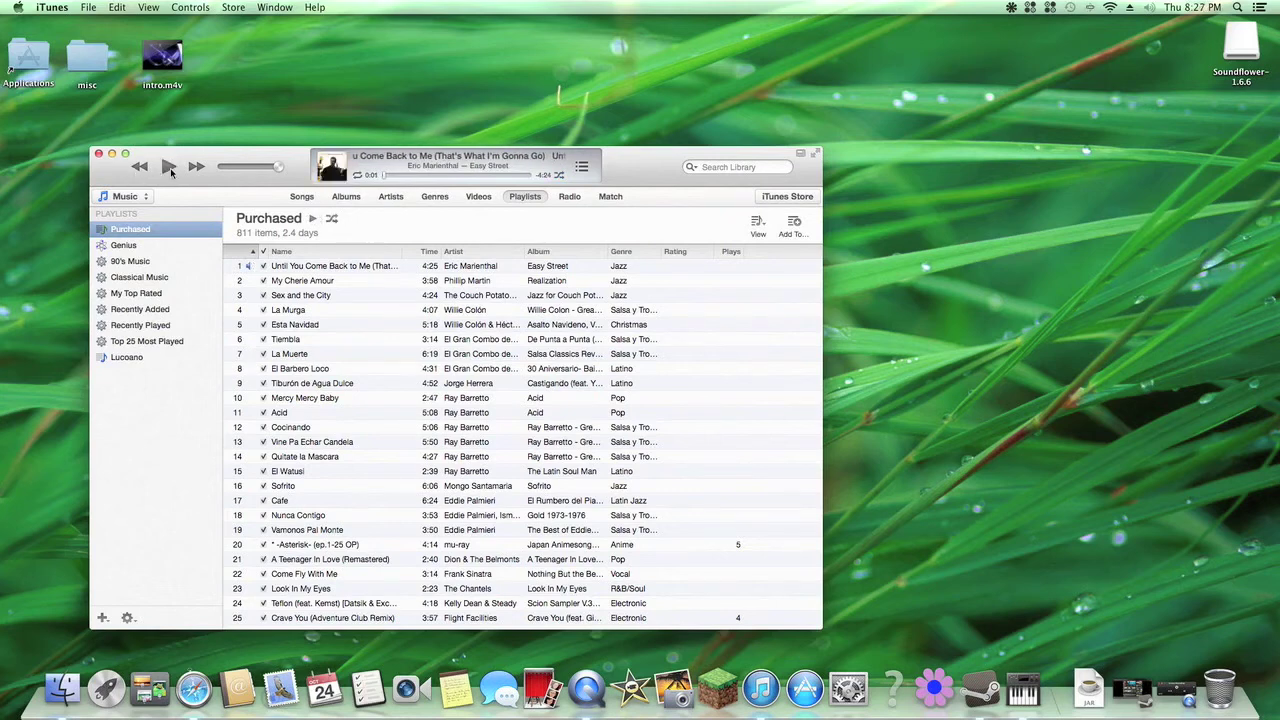
- Open the Lucoano playlist, play its last song, Viva la Vida, and pause playback
left_click(127, 357)
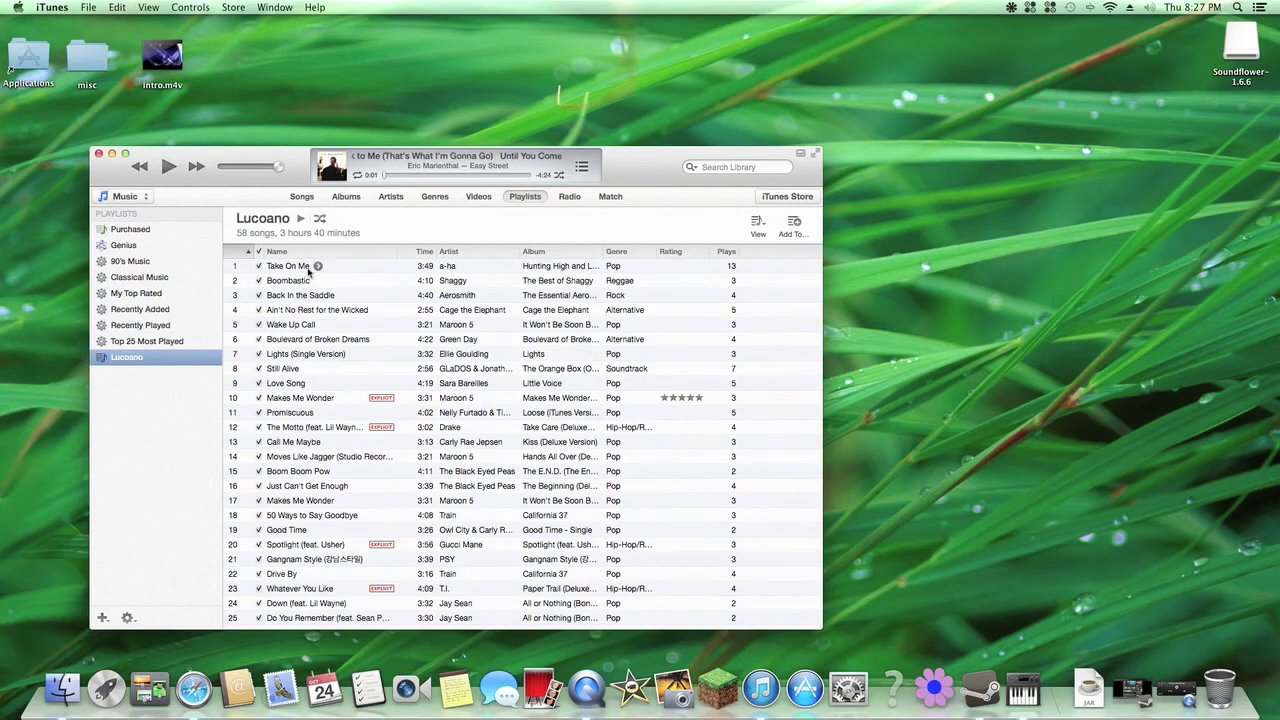
scroll(305, 335, "down", 10)
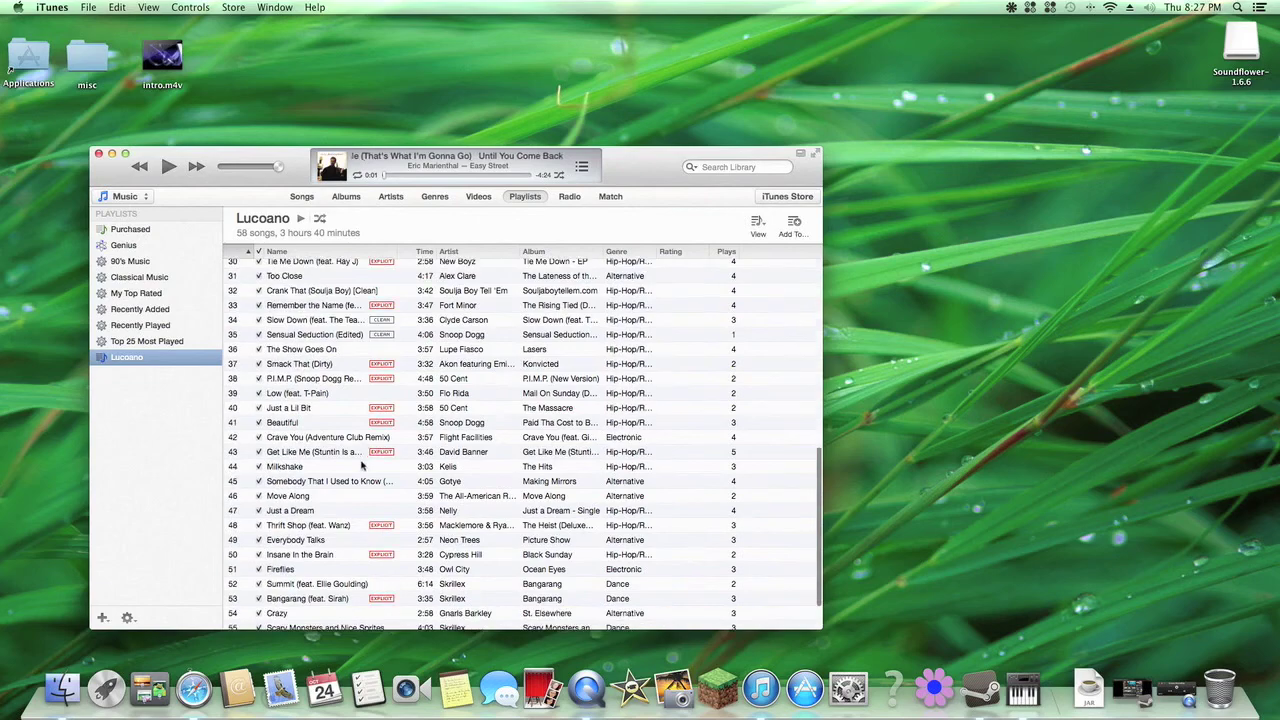
scroll(362, 466, "down", 3)
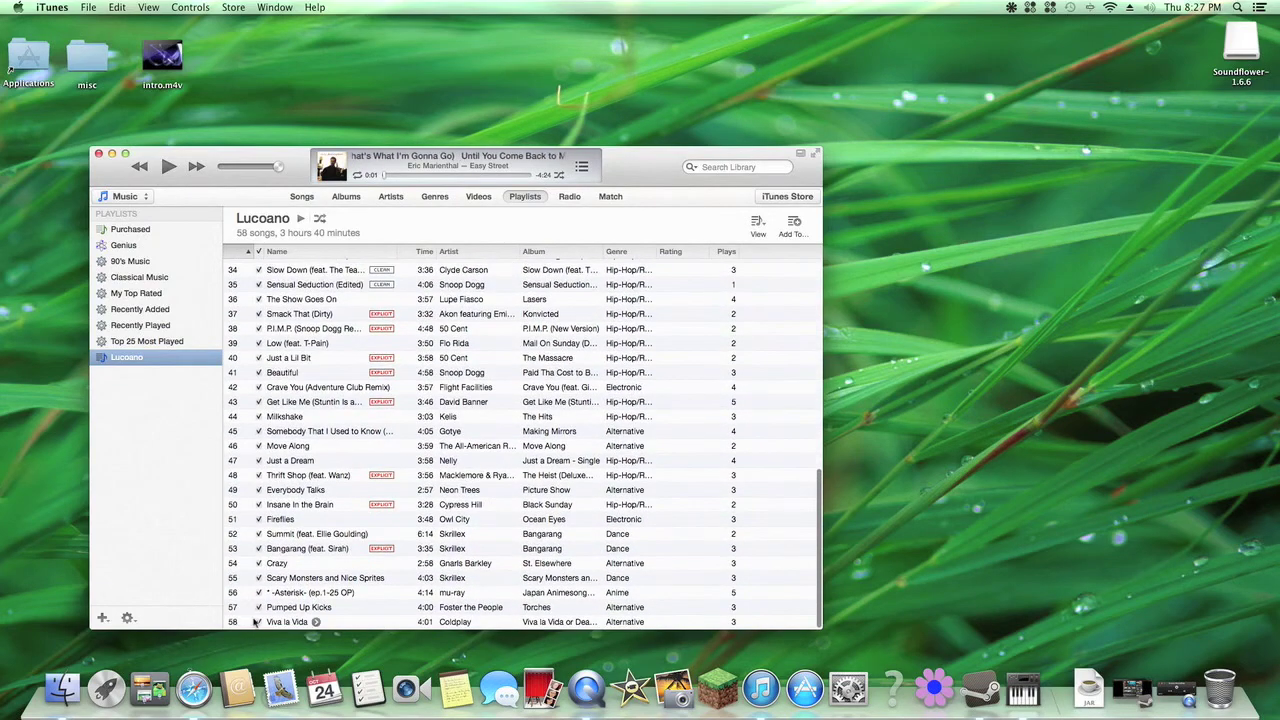
left_click(259, 622)
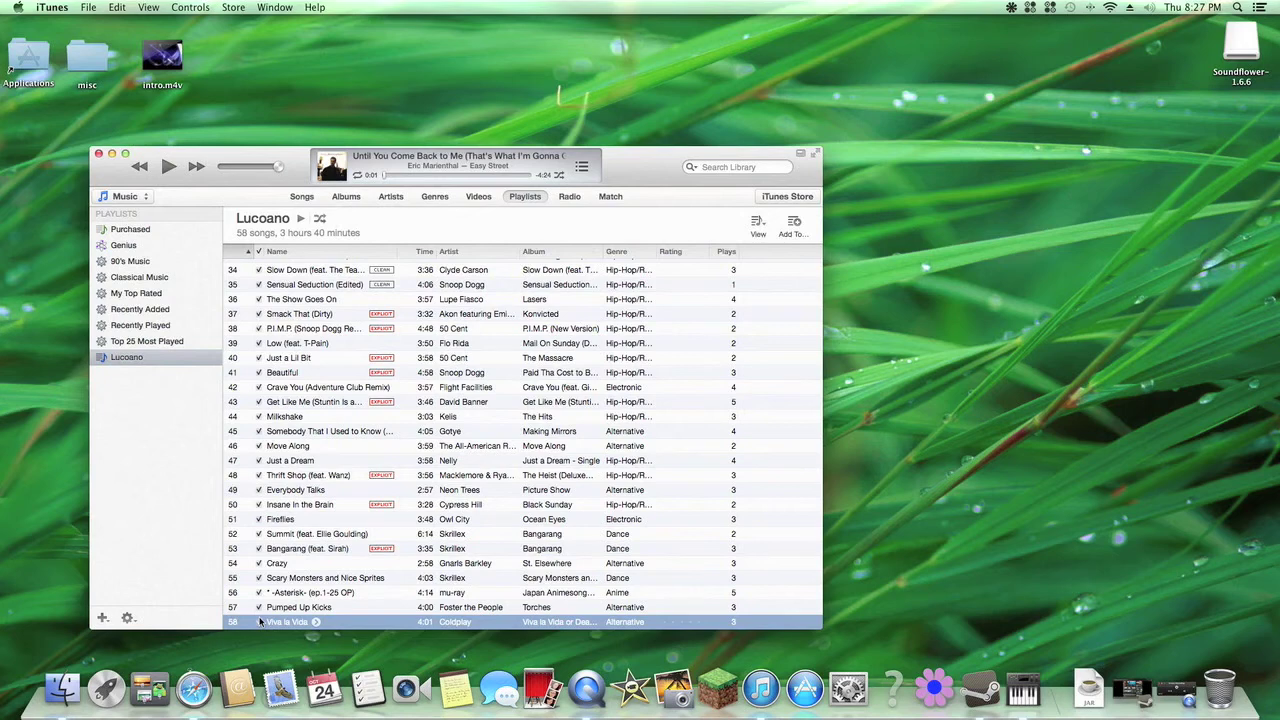
double_click(256, 624)
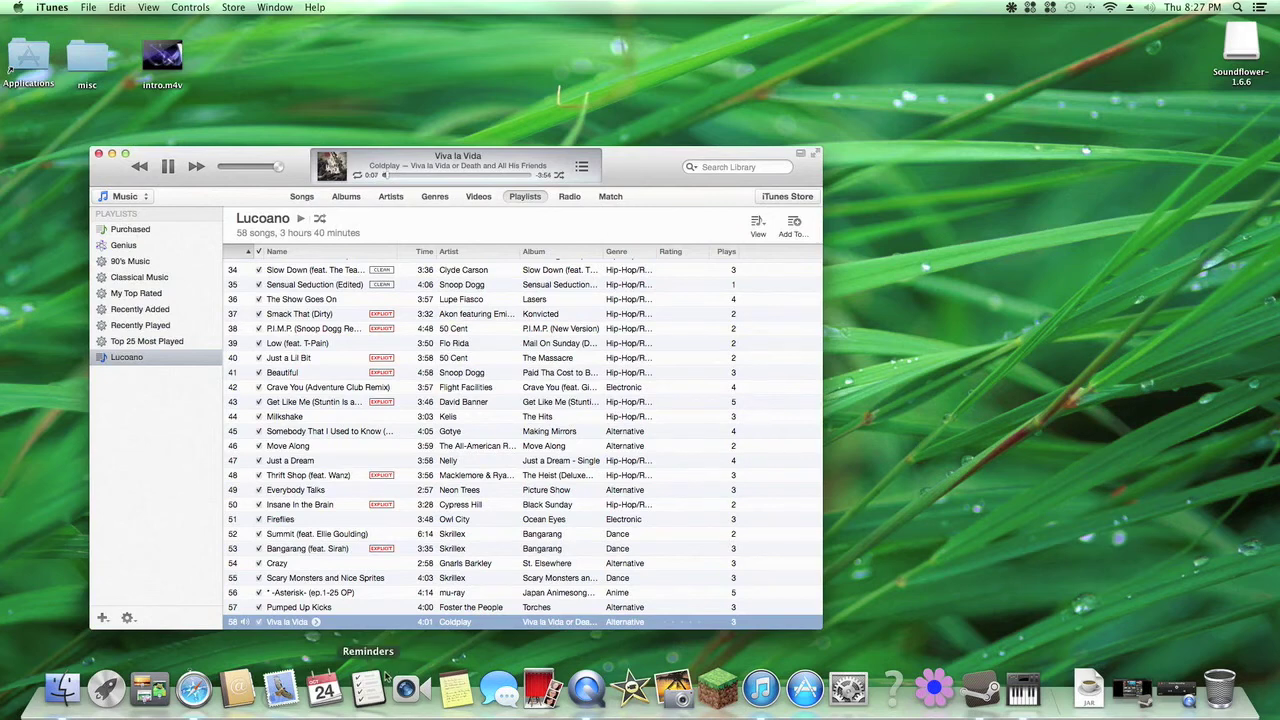
left_click(168, 167)
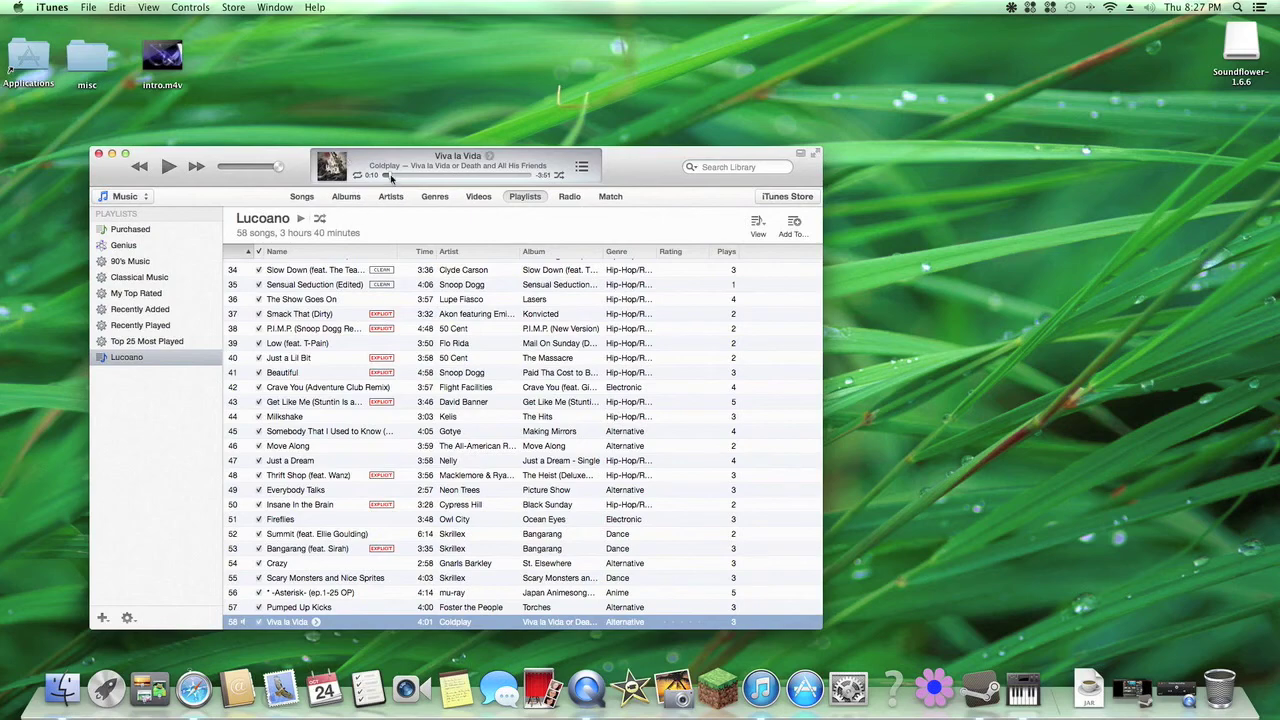
- Rewind Viva la Vida to its beginning and move the iTunes window aside to free desktop space
left_click_drag(390, 175, 380, 176)
left_click_drag(289, 156, 744, 152)
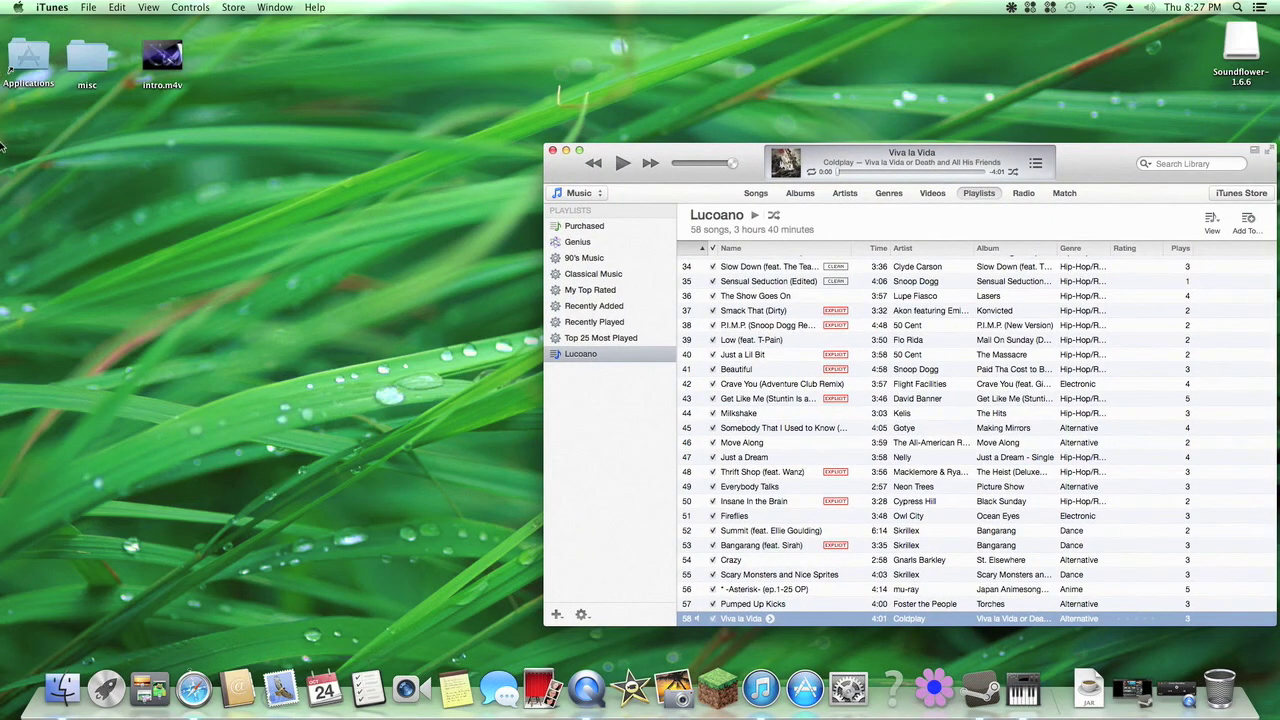
left_click_drag(3, 138, 418, 500)
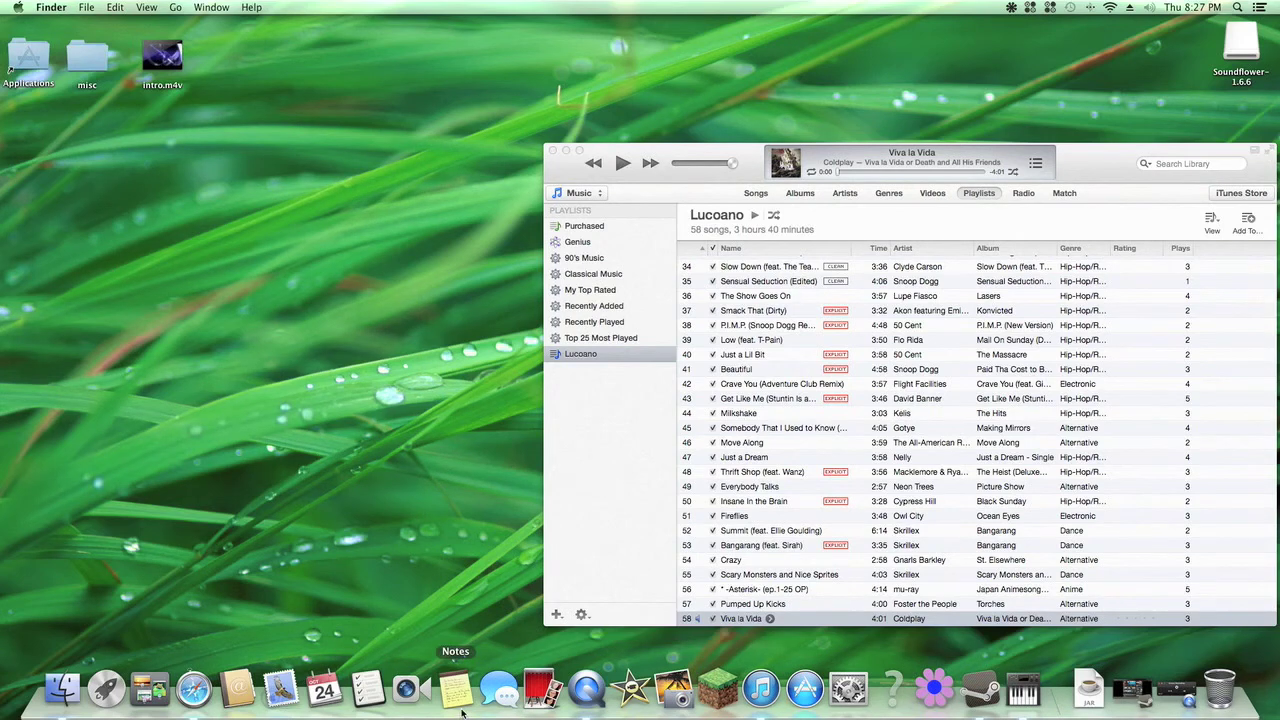
- Open a new audio recording in QuickTime Player and test its input level by briefly playing Viva la Vida in iTunes
left_click(577, 710)
right_click(575, 712)
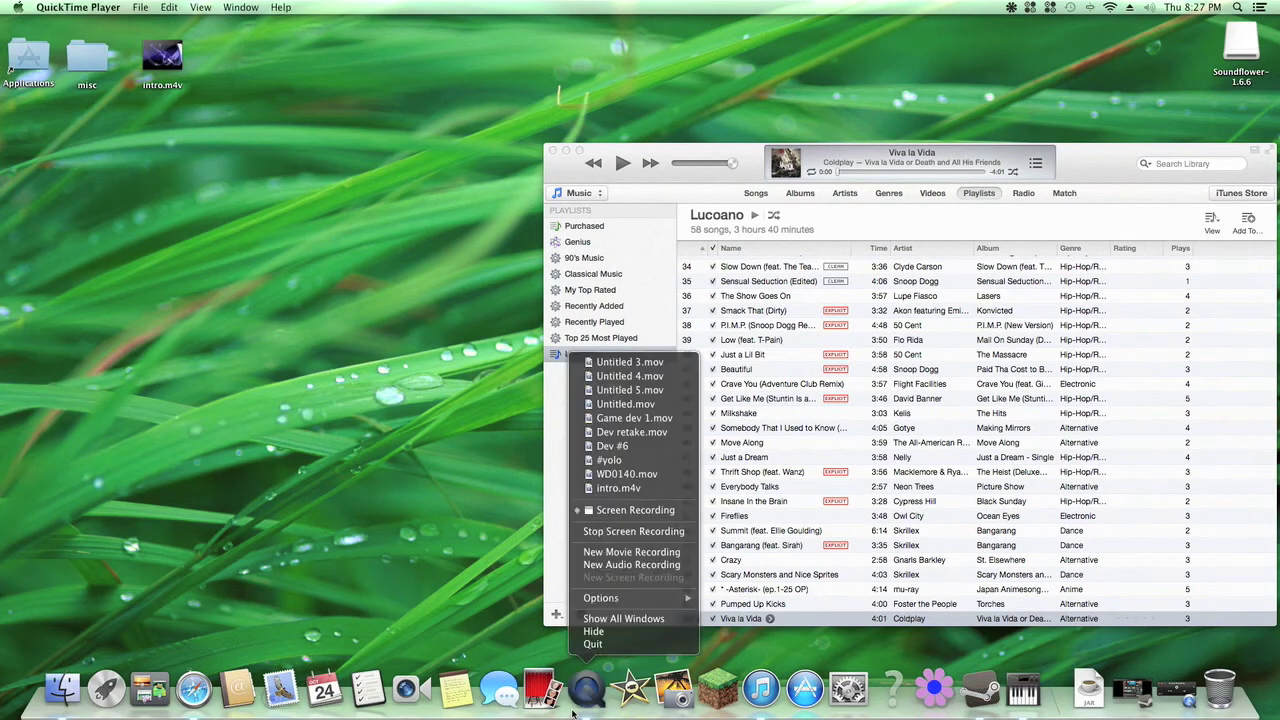
left_click(596, 568)
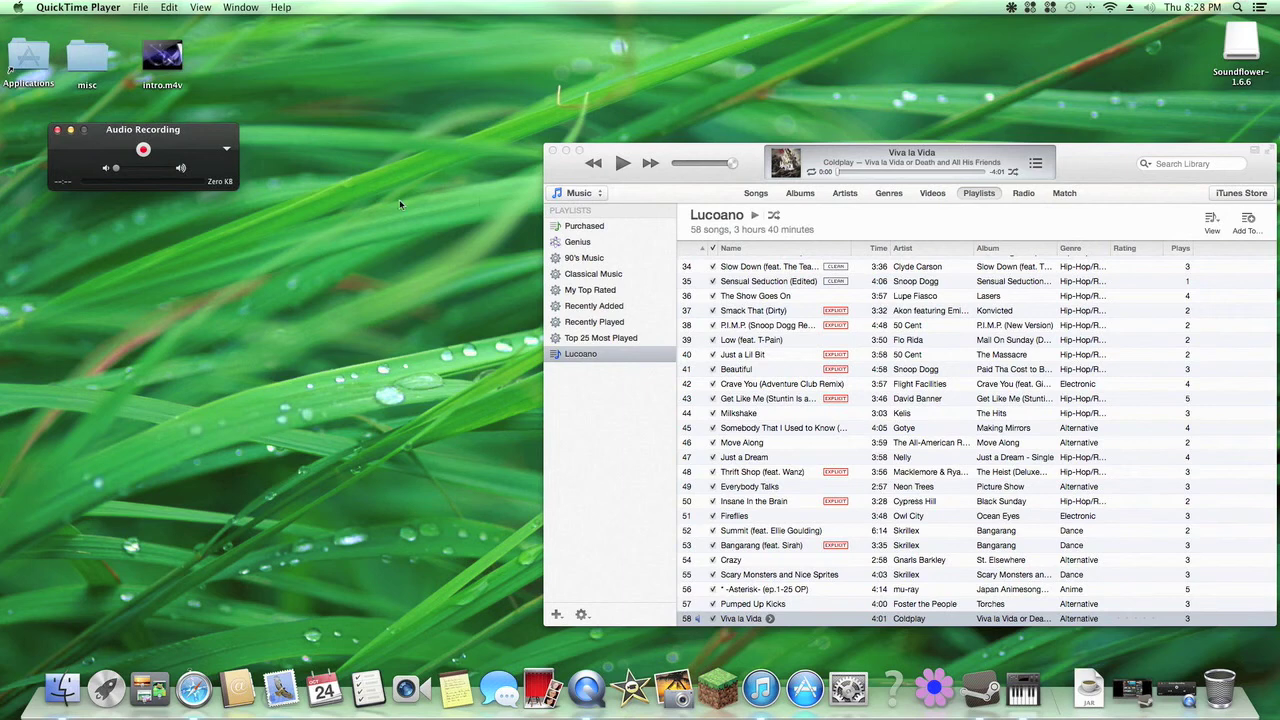
left_click(620, 165)
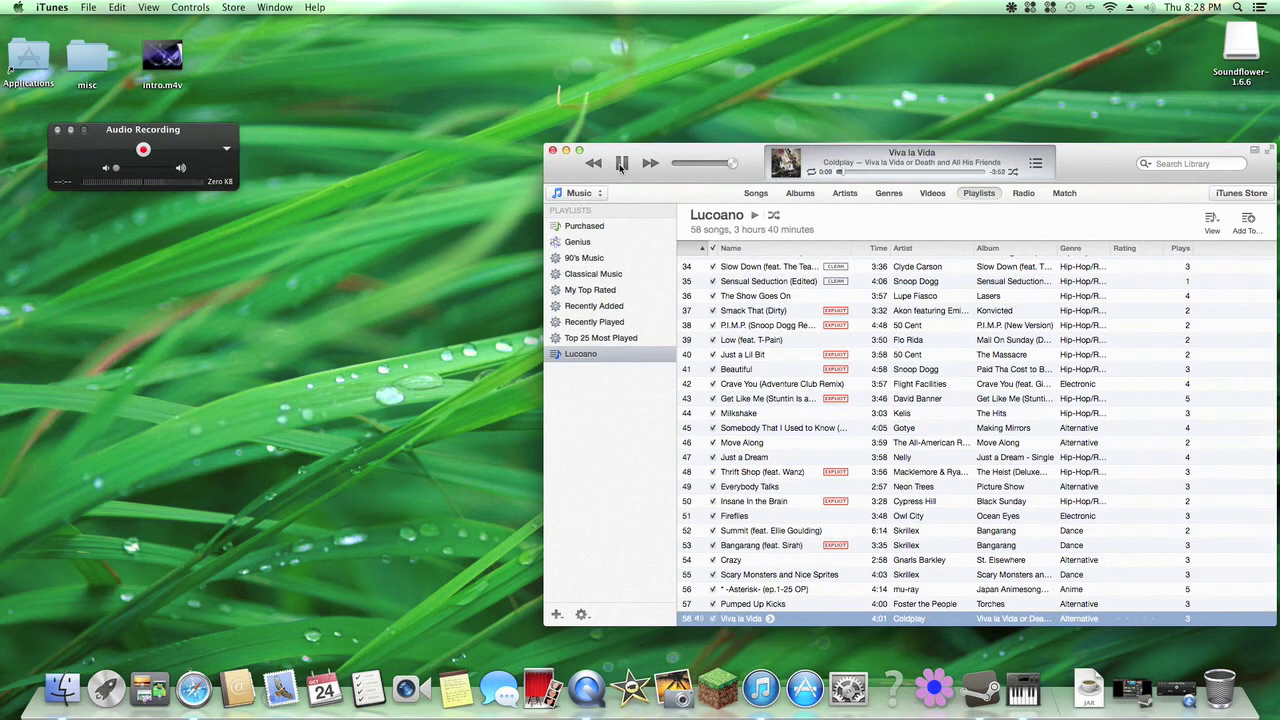
left_click(621, 163)
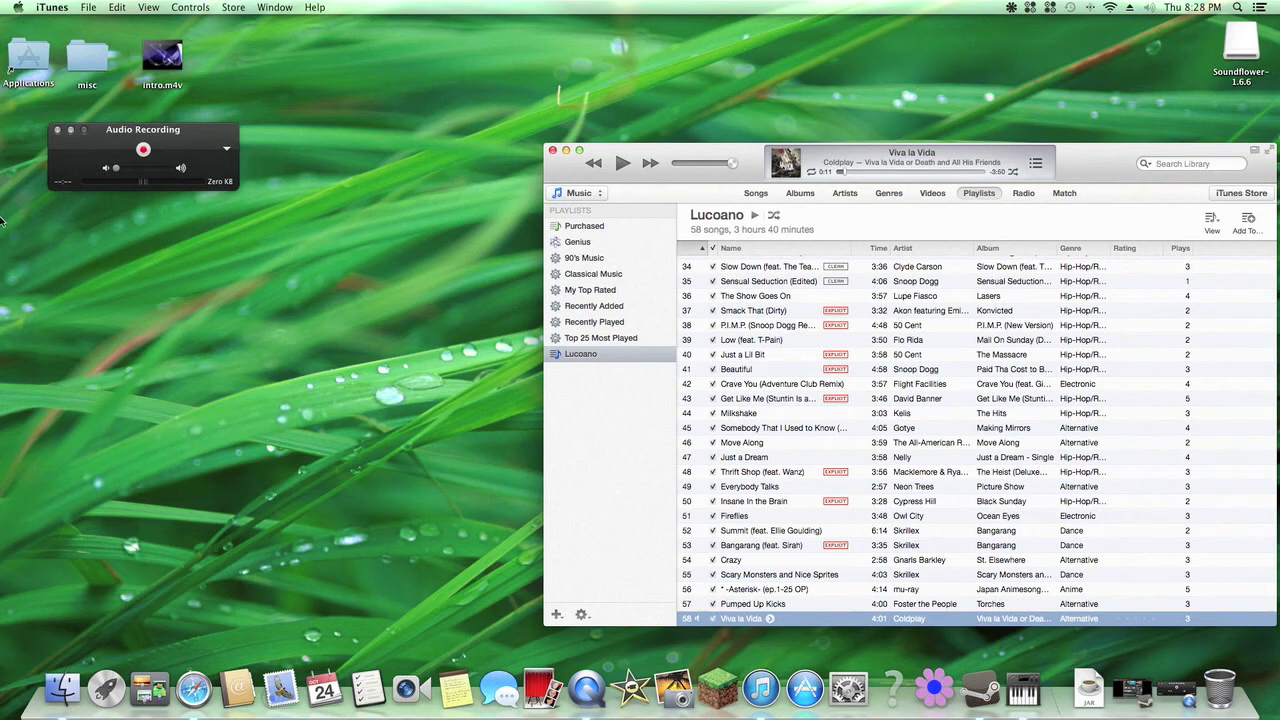
- Close the Audio Recording window and the iTunes window
left_click(196, 139)
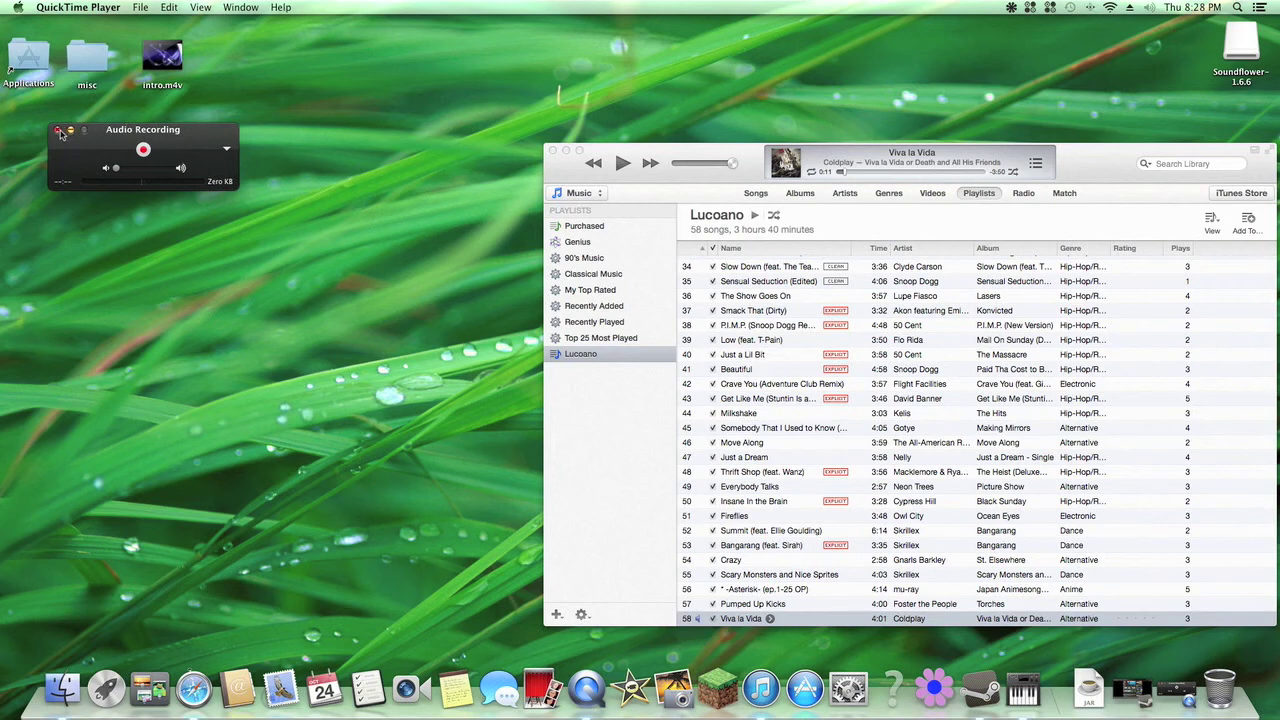
left_click(58, 131)
left_click(679, 172)
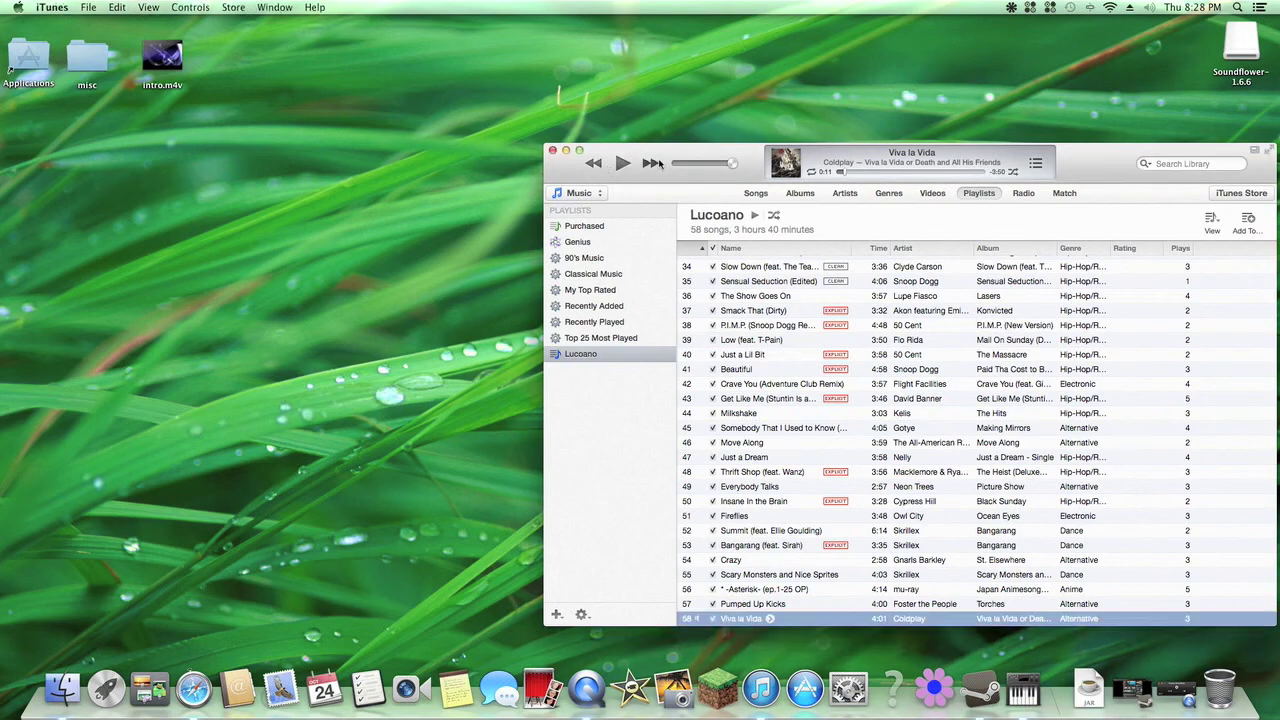
left_click(555, 152)
left_click_drag(213, 151, 501, 521)
left_click_drag(252, 297, 544, 427)
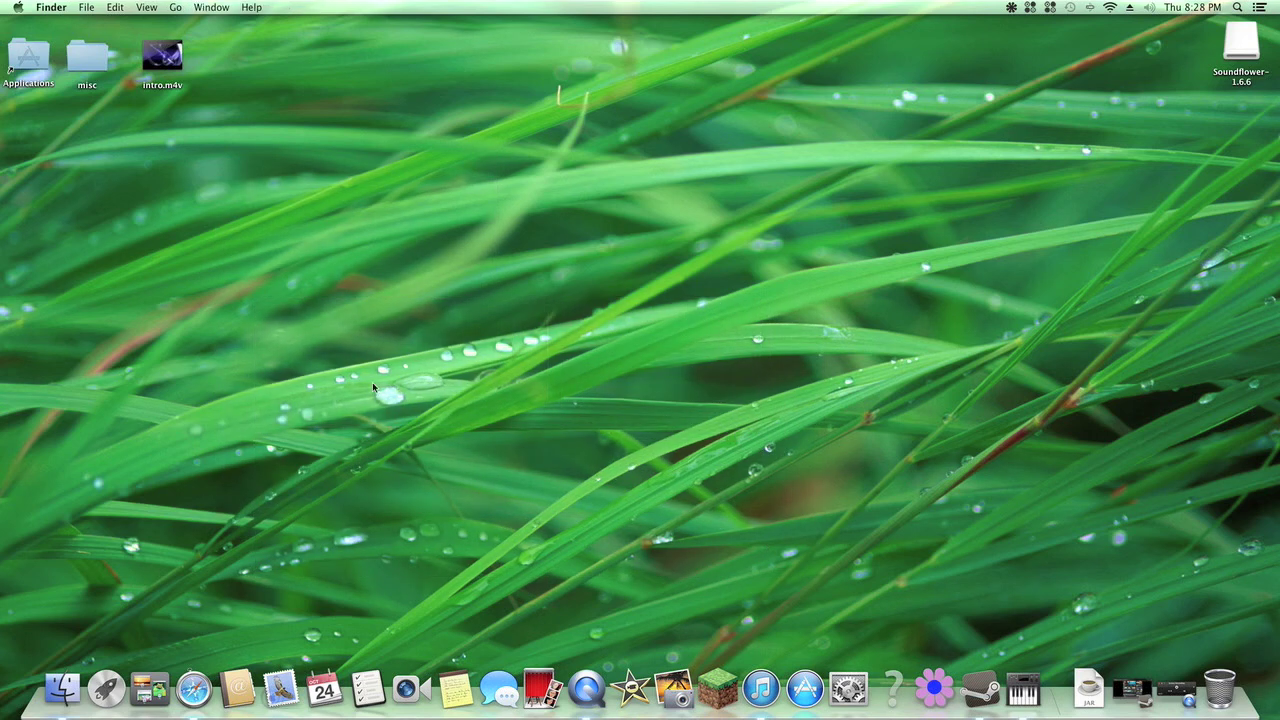
left_click_drag(123, 303, 640, 580)
left_click_drag(148, 260, 757, 475)
left_click_drag(160, 250, 619, 442)
left_click_drag(120, 216, 890, 424)
- Restore the minimized QuickTime Player window
left_click(1176, 690)
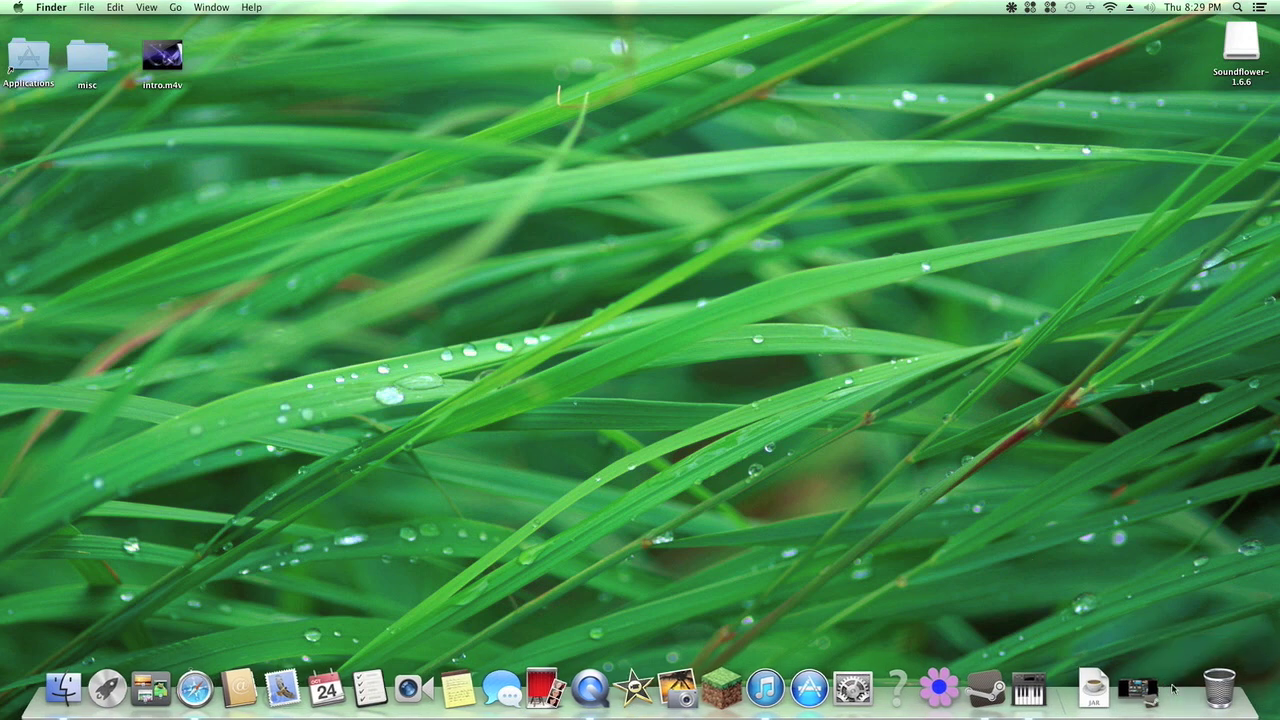